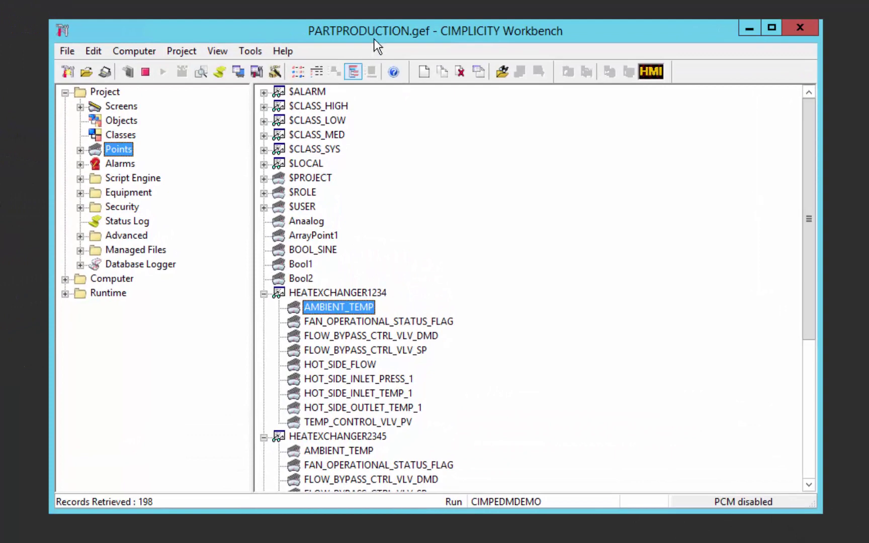
# - Collapse the HEATEXCHANGER1234 points and edit HeatExchanger_Horizontal_AllTags_A from the Workbench Screens list
pyautogui.click(263, 294)
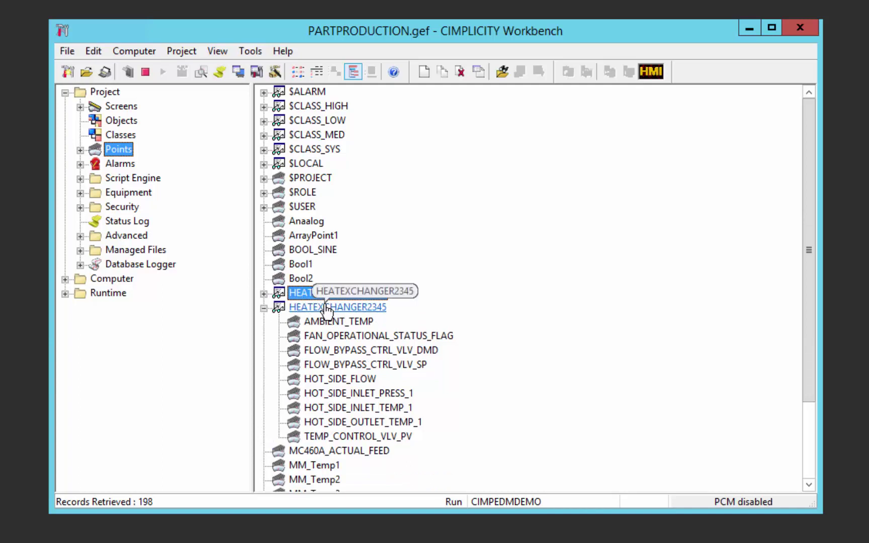
pyautogui.click(131, 107)
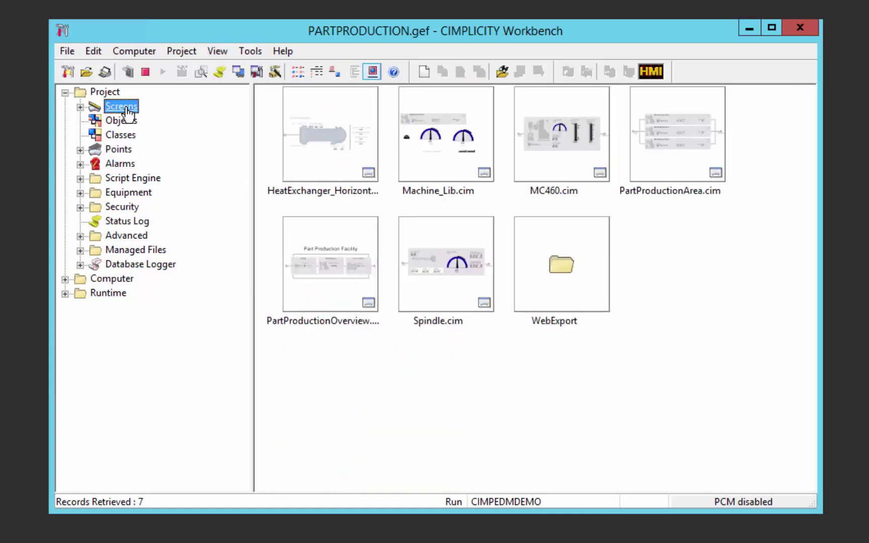
pyautogui.rightClick(311, 147)
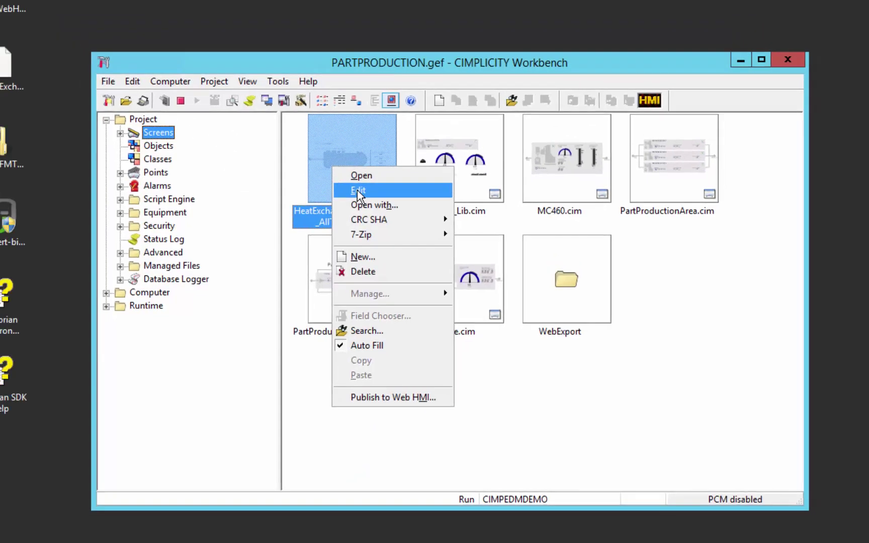
pyautogui.click(336, 169)
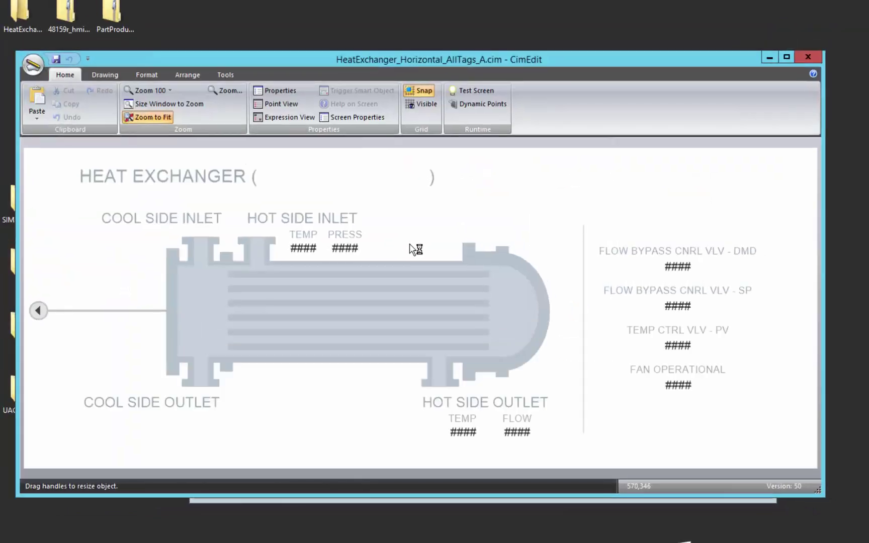
# - Duplicate the FAN OPERATIONAL label and value and place the copy below it
pyautogui.click(674, 370)
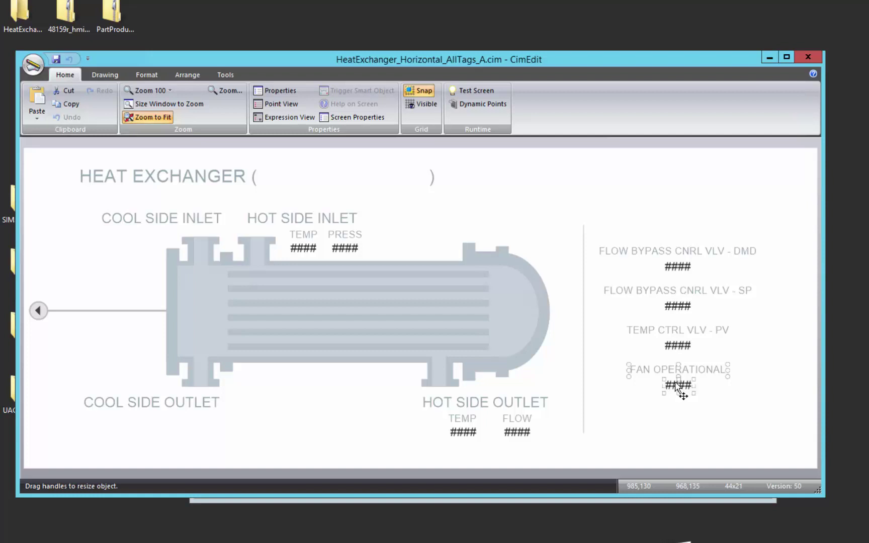
pyautogui.hotkey('ctrl', 'v')
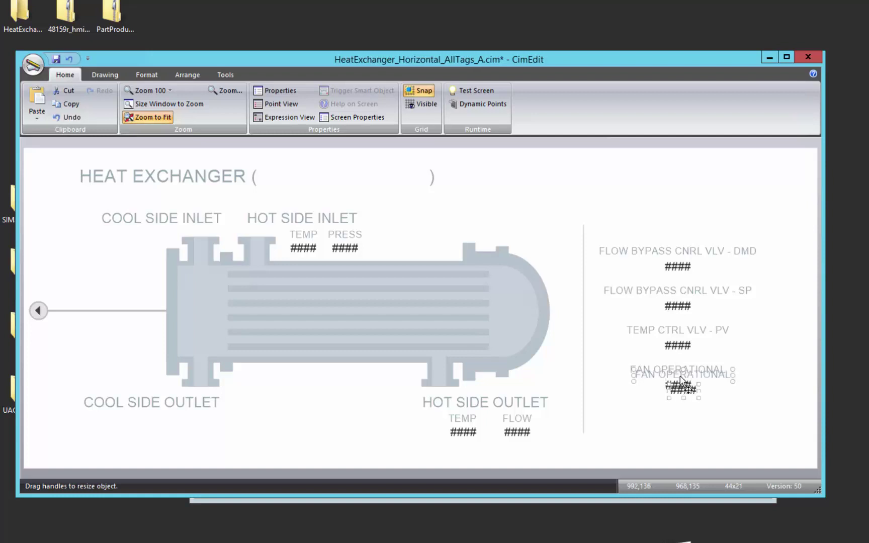
pyautogui.moveTo(680, 380); pyautogui.dragTo(676, 412)
# - Change the copied label's text to AMBIENT TEMPERATURE
pyautogui.doubleClick(652, 405)
pyautogui.hotkey('ctrl', 'a')
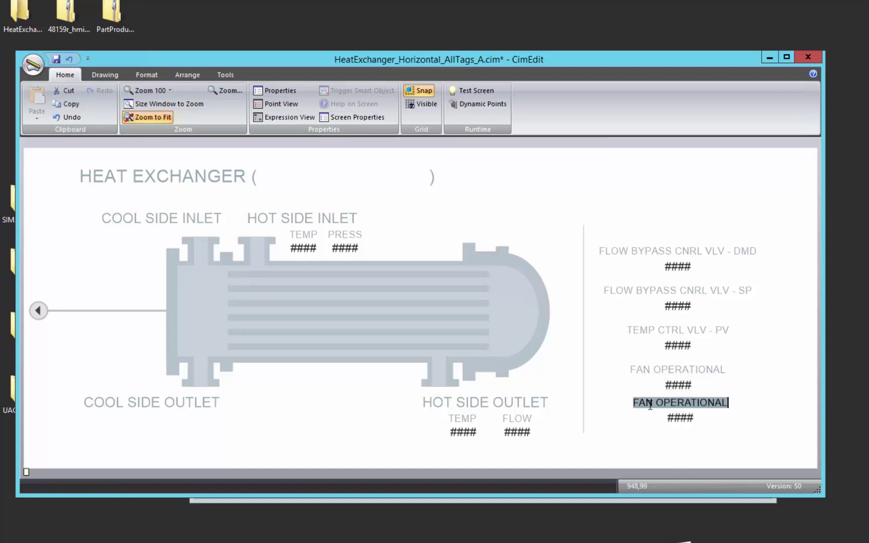
pyautogui.write('AMBRIE')
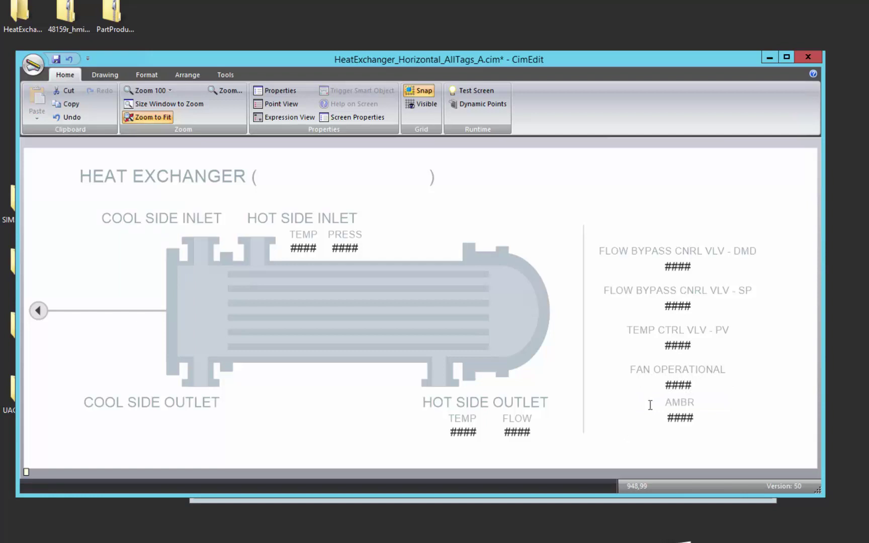
pyautogui.press('BackSpace')
pyautogui.press('BackSpace')
pyautogui.press('BackSpace')
pyautogui.write('E')
pyautogui.press('BackSpace')
pyautogui.write('IOE')
pyautogui.press('BackSpace')
pyautogui.press('BackSpace')
pyautogui.write('ENT TEM<')
pyautogui.press('BackSpace')
pyautogui.write('PERATURE')
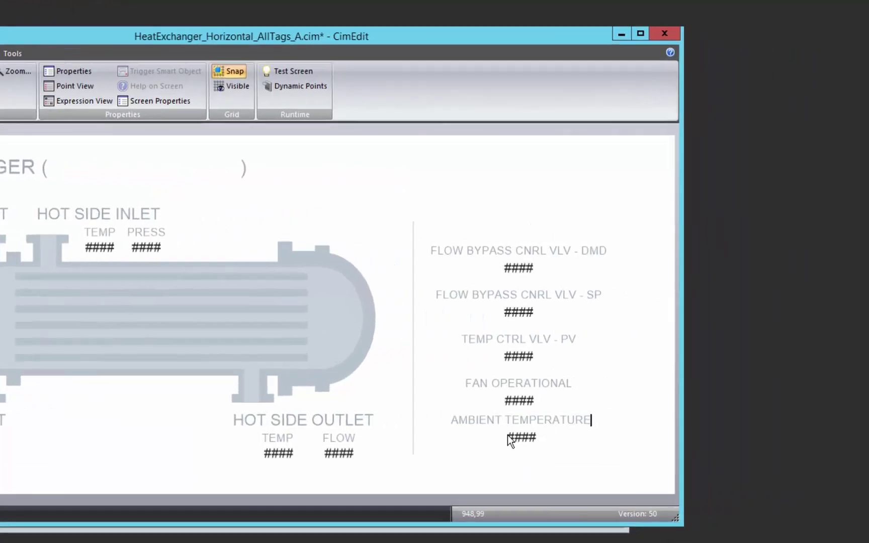
# - Bind the new #### value's expression to HEATEXCHANGER1234.AMBIENT_TEMP, found by filtering points with *temp*
pyautogui.doubleClick(671, 419)
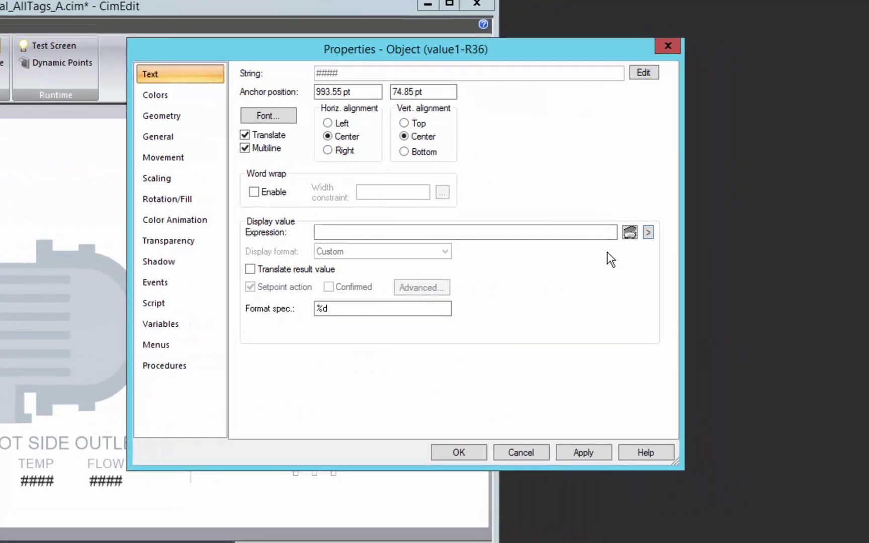
pyautogui.click(648, 233)
pyautogui.click(697, 283)
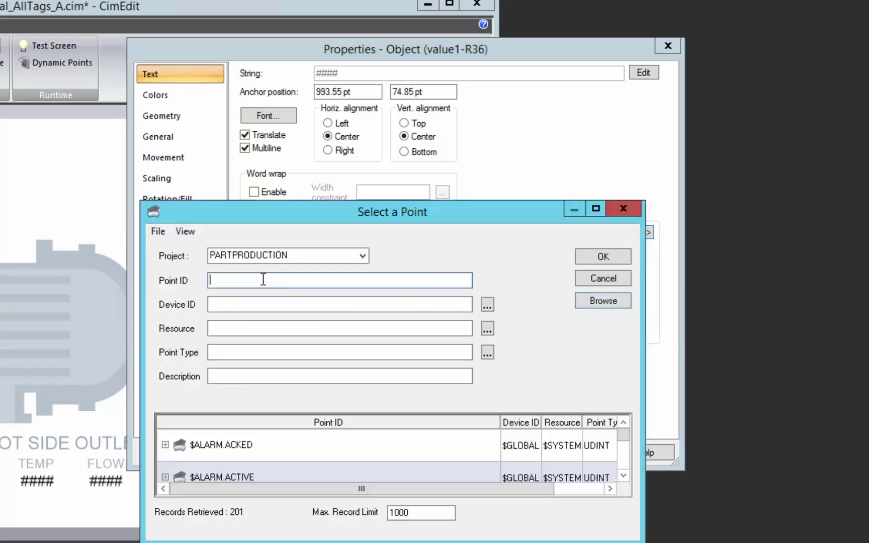
pyautogui.write('*temp*')
pyautogui.press('Return')
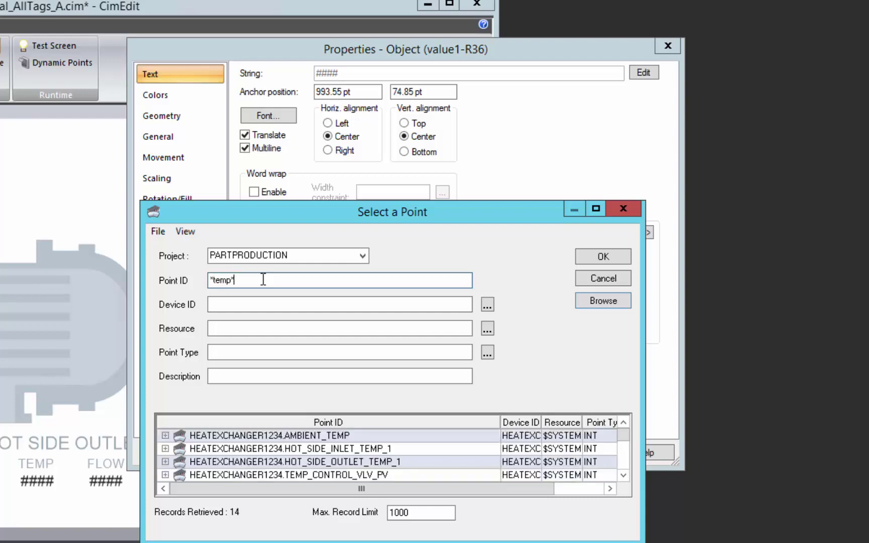
pyautogui.doubleClick(280, 436)
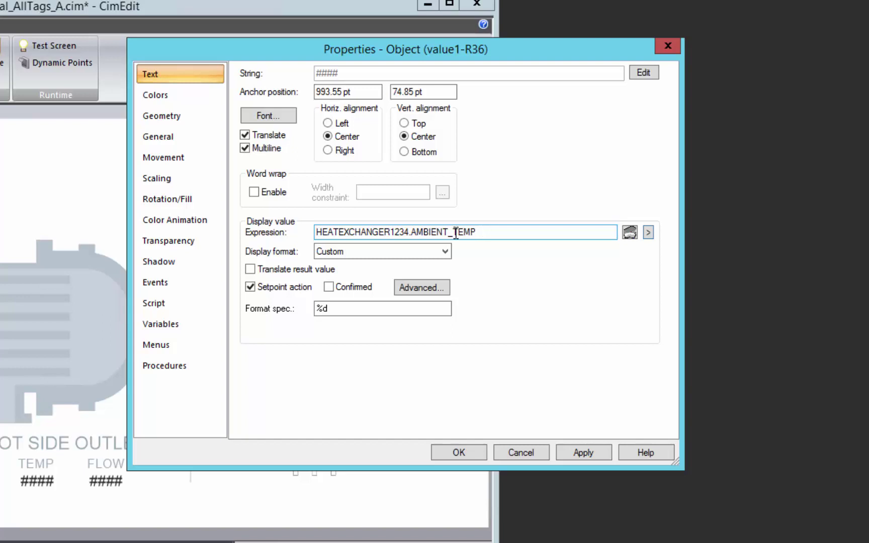
pyautogui.click(409, 232)
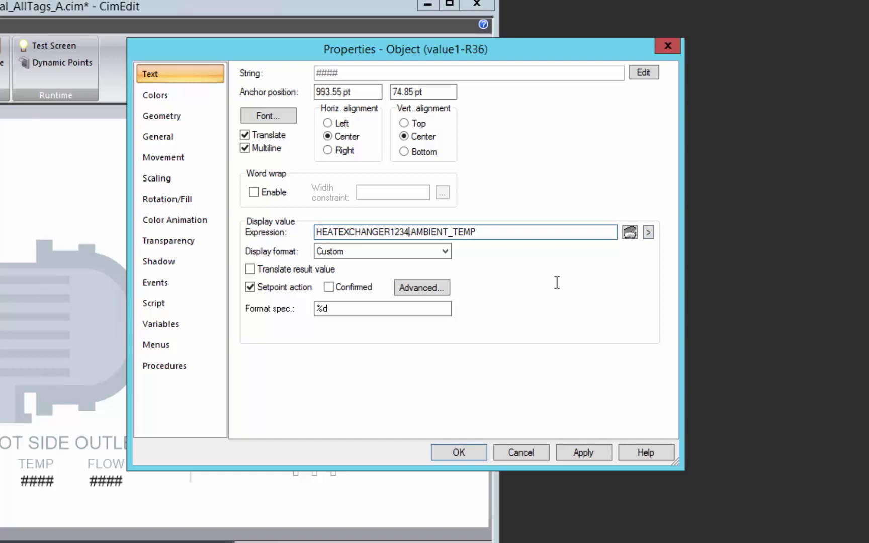
# - Confirm the binding, then set the $OBJECT screen variable's default value to HeatExchanger1234
pyautogui.click(471, 448)
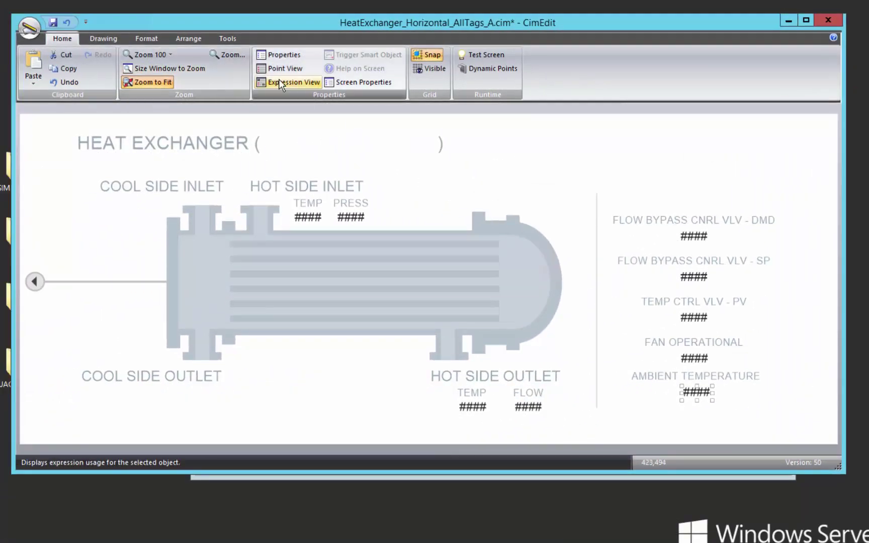
pyautogui.click(340, 79)
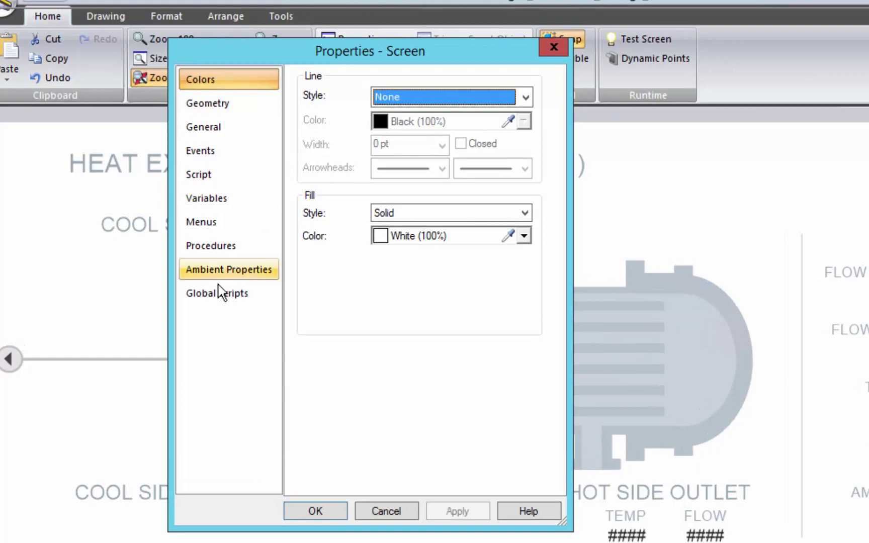
pyautogui.click(191, 198)
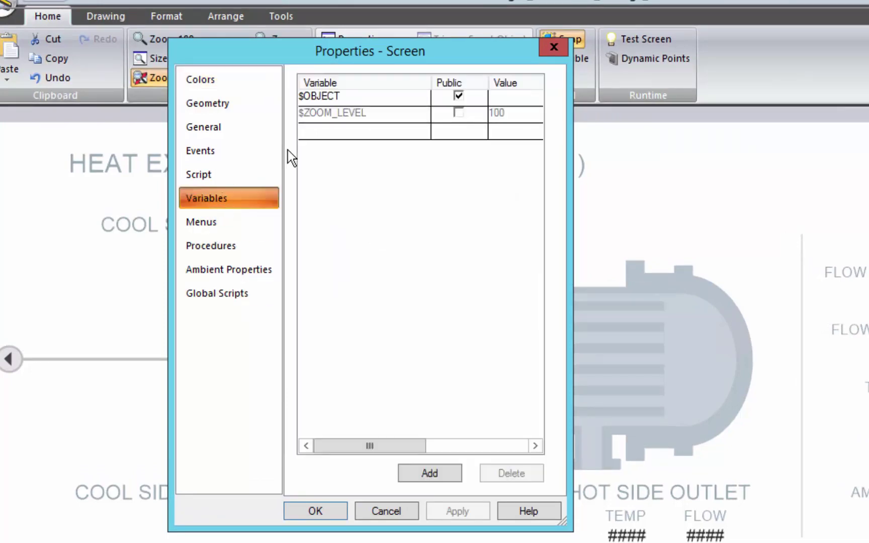
pyautogui.click(364, 94)
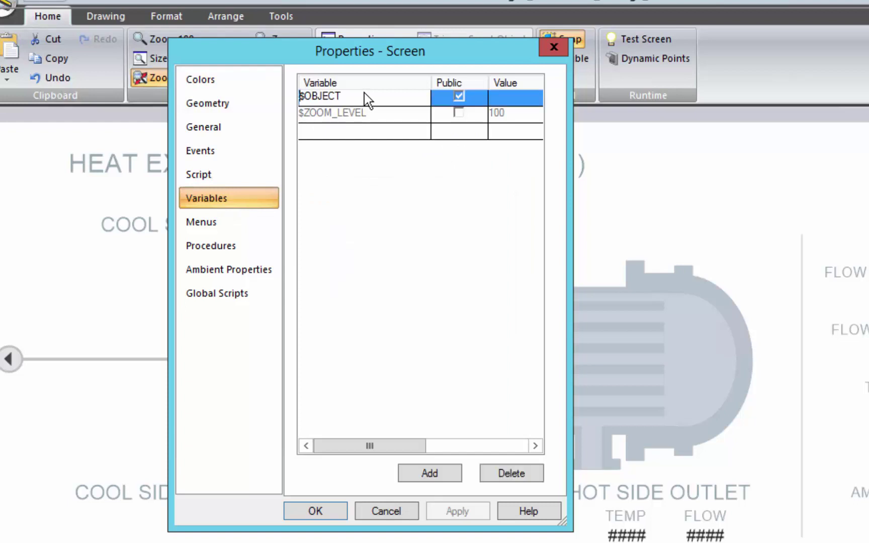
pyautogui.doubleClick(364, 94)
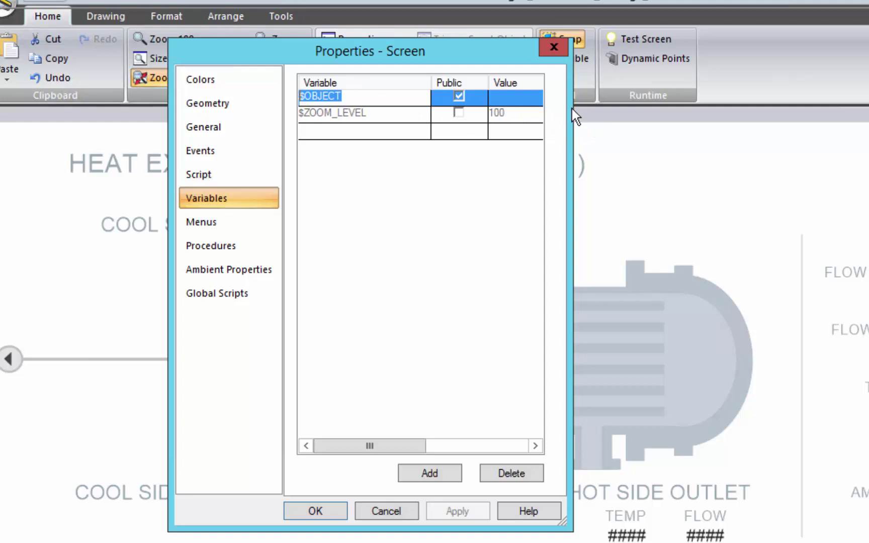
pyautogui.moveTo(570, 107); pyautogui.dragTo(690, 107)
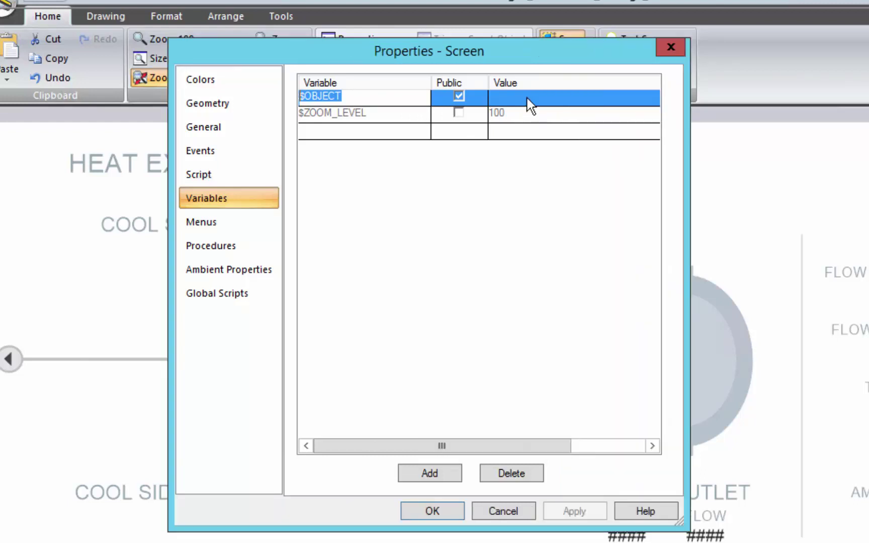
pyautogui.click(527, 97)
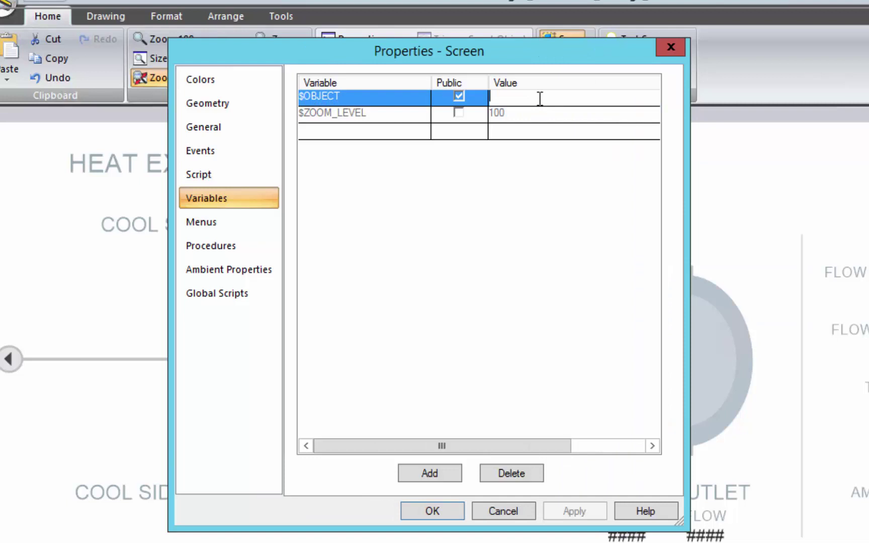
pyautogui.write('HeatExchanger1234')
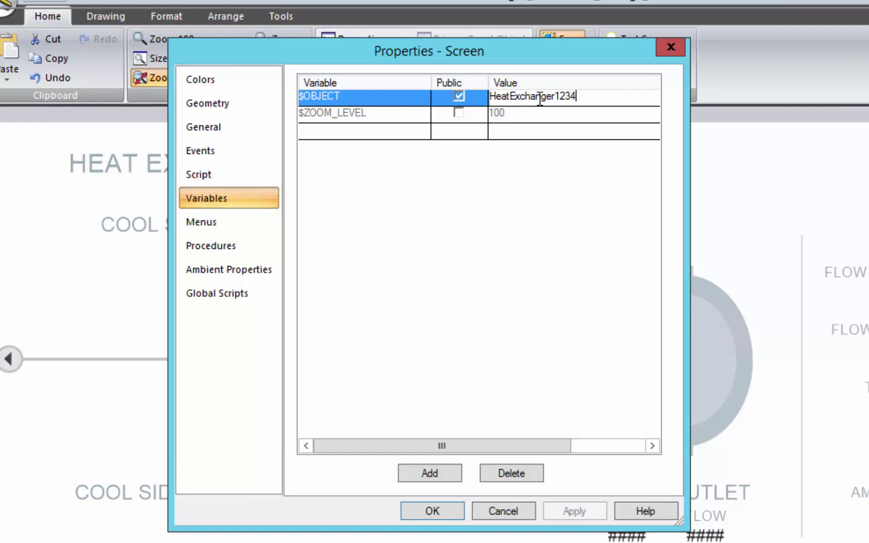
pyautogui.click(432, 511)
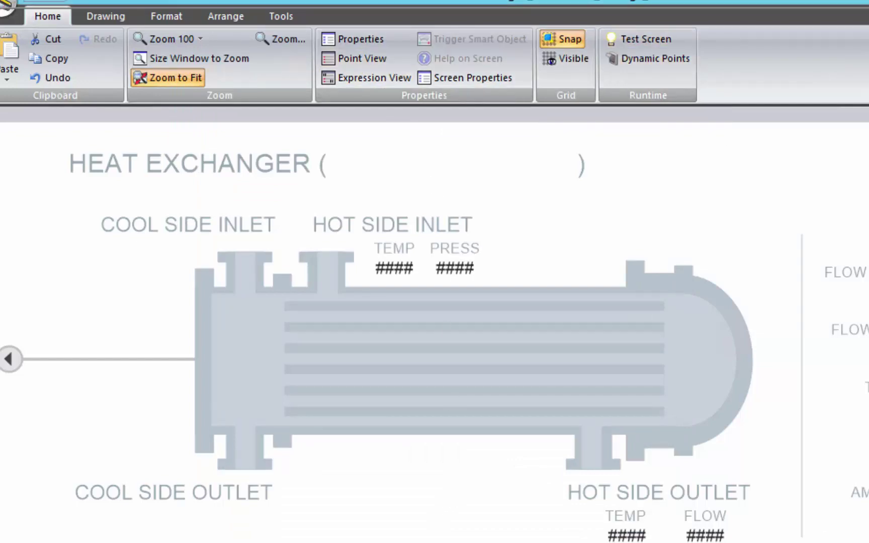
# - Replace HEATEXCHANGER1234 in the value's expression with {$OBJECT}, giving {$OBJECT}.AMBIENT_TEMP
pyautogui.doubleClick(821, 516)
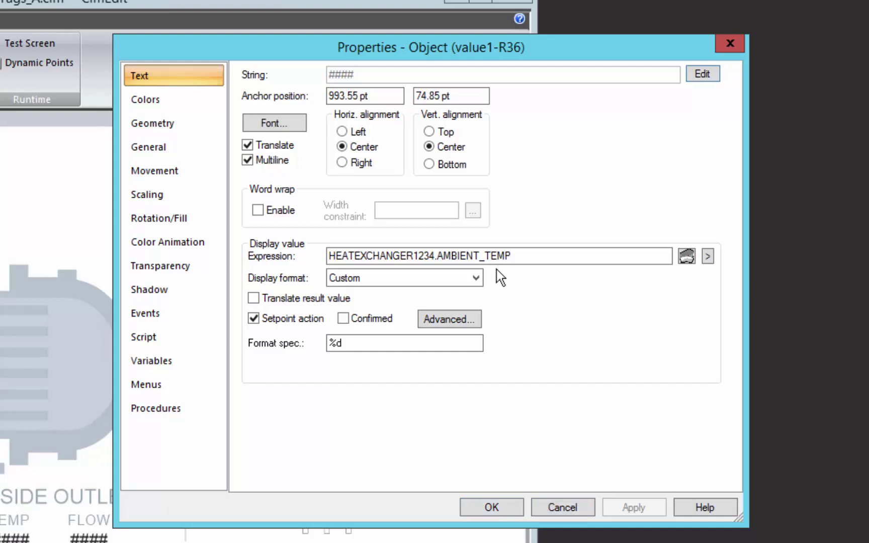
pyautogui.click(598, 258)
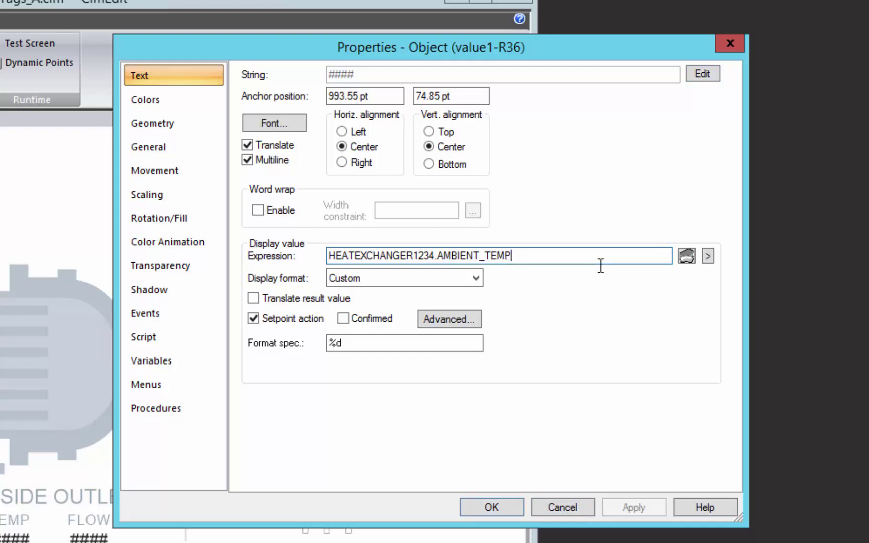
pyautogui.press('Left')
pyautogui.press('Left')
pyautogui.press('Left')
pyautogui.press('Left')
pyautogui.press('Left')
pyautogui.press('Left')
pyautogui.press('Left')
pyautogui.press('Left')
pyautogui.press('Left')
pyautogui.press('Left')
pyautogui.press('Left')
pyautogui.press('Left')
pyautogui.press('Left')
pyautogui.press('Left')
pyautogui.press('Left')
pyautogui.press('Left')
pyautogui.press('Right')
pyautogui.press('Right')
pyautogui.press('Right')
pyautogui.hotkey('shift', 'Home')
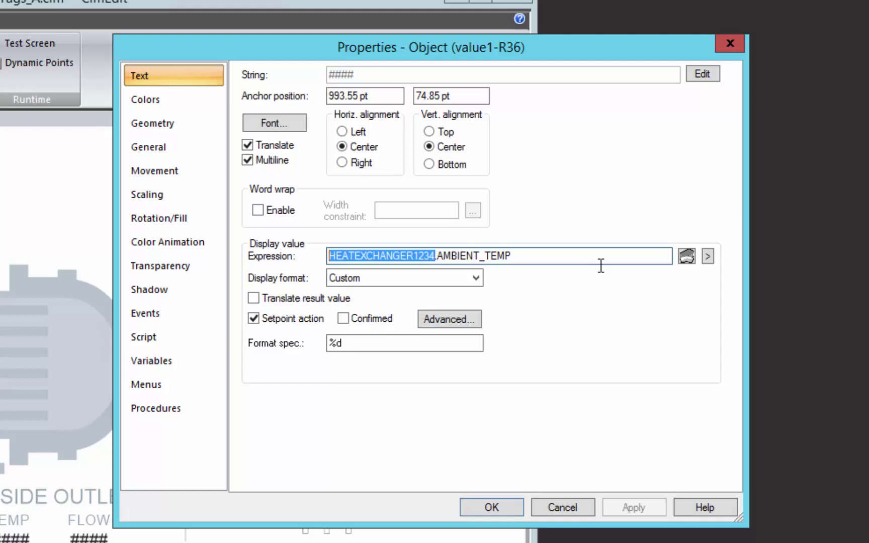
pyautogui.press('Delete')
pyautogui.write('{')
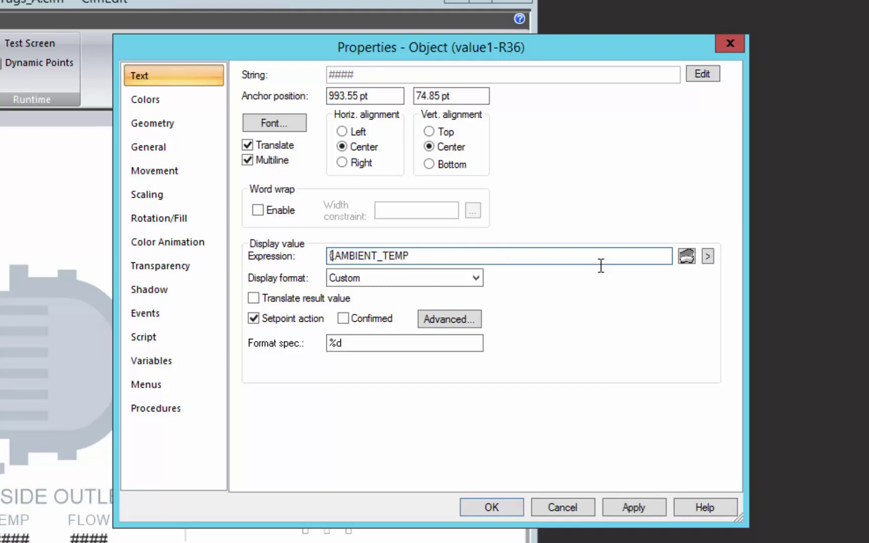
pyautogui.write('$OBJECT')
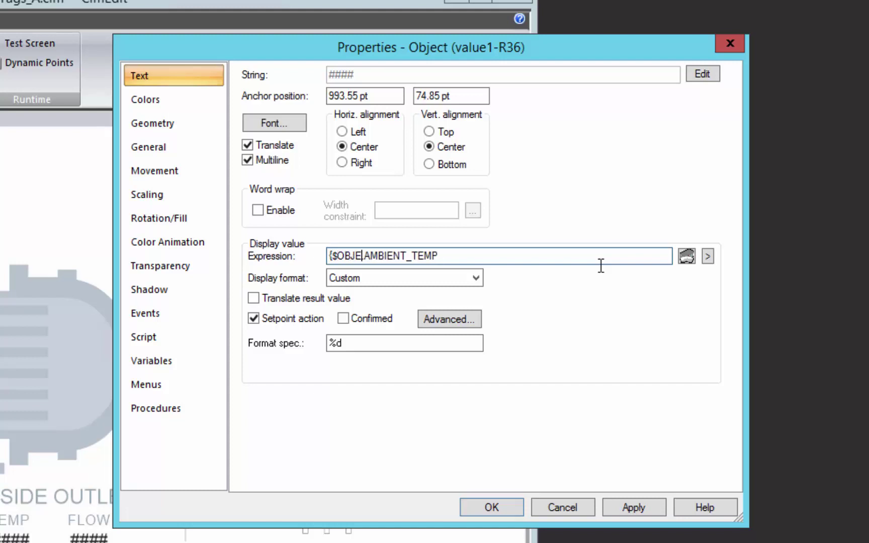
pyautogui.write('}')
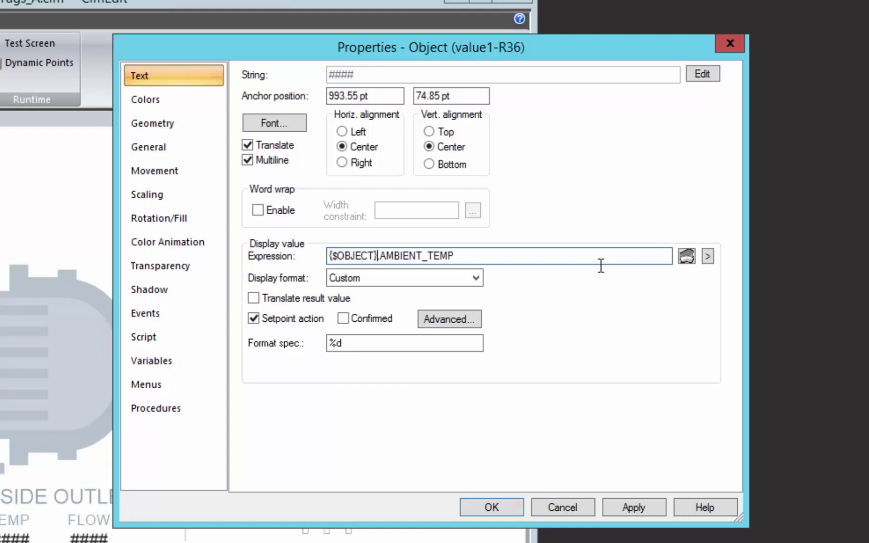
pyautogui.press('Right')
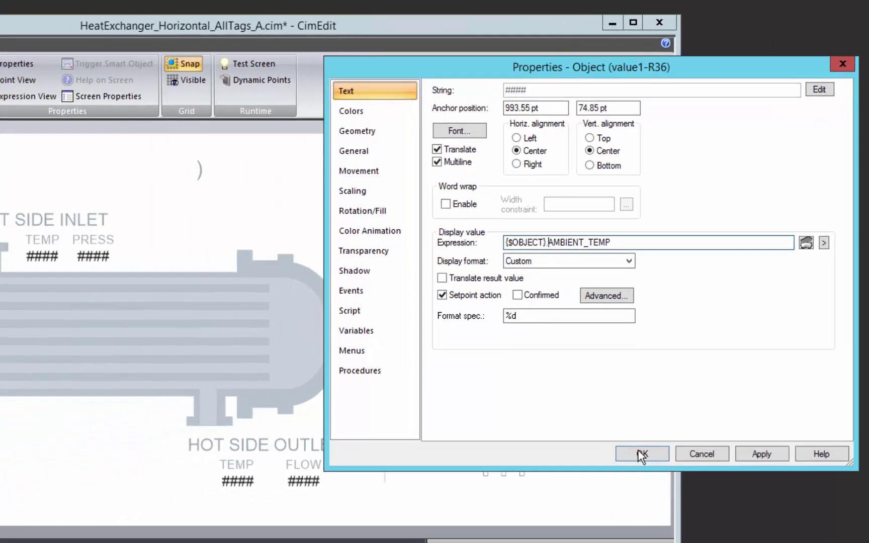
# - Confirm the expression, test-run the screen in CimView to check ambient temperature 20, then close it
pyautogui.click(487, 506)
pyautogui.click(494, 118)
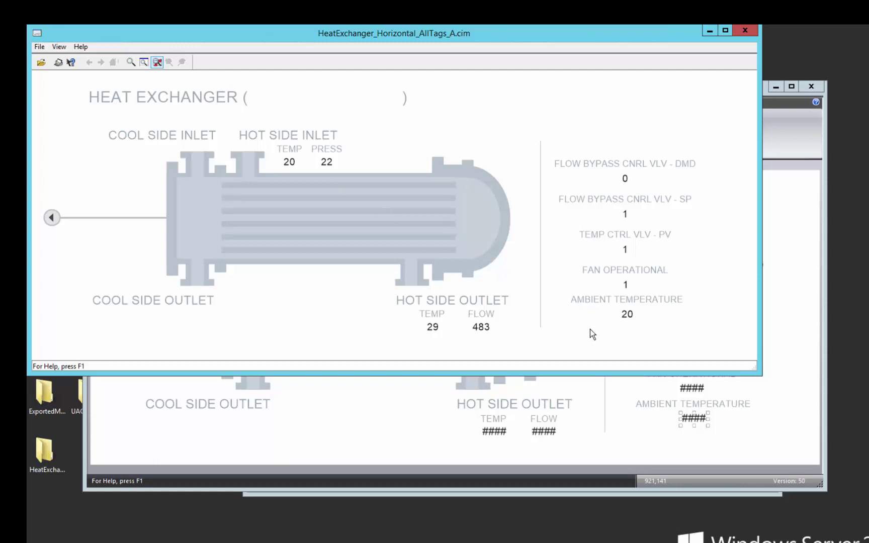
pyautogui.click(758, 35)
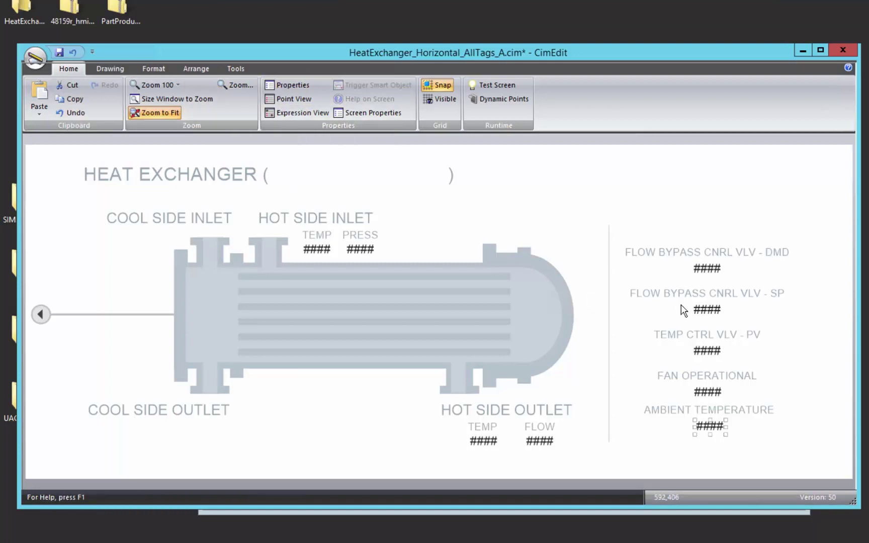
# - Duplicate the FLOW BYPASS CNRL VLV - DMD value field and move it into the HEAT EXCHANGER heading
pyautogui.click(713, 271)
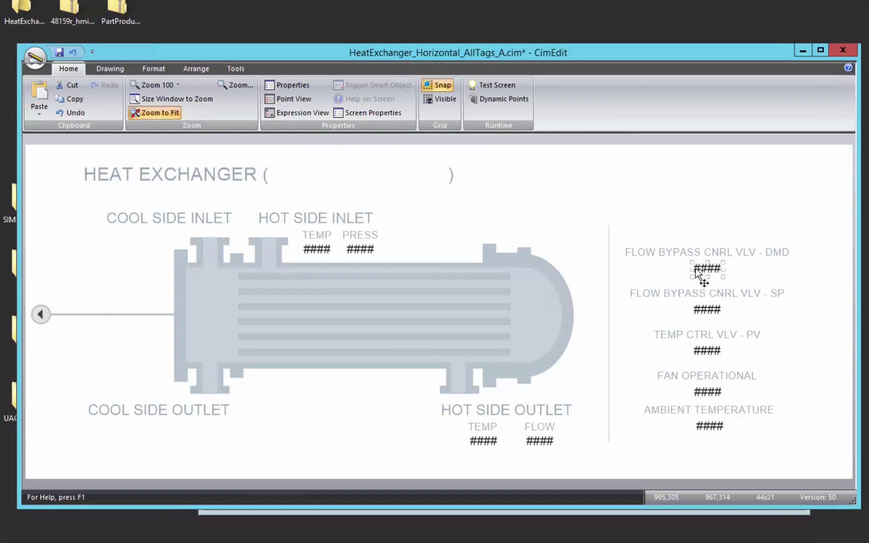
pyautogui.hotkey('ctrl', 'd')
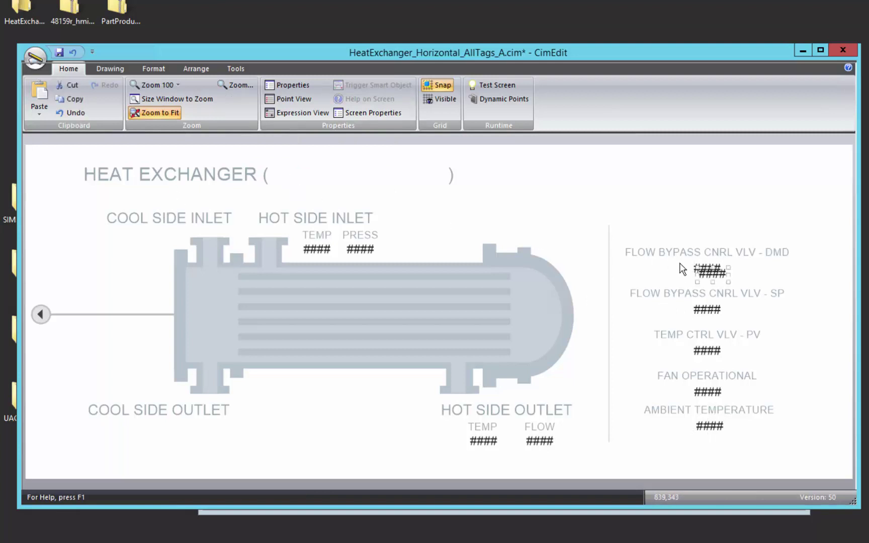
pyautogui.moveTo(708, 273); pyautogui.dragTo(296, 177)
# - Lengthen the heading value to a long # placeholder and center it between the parentheses
pyautogui.doubleClick(296, 177)
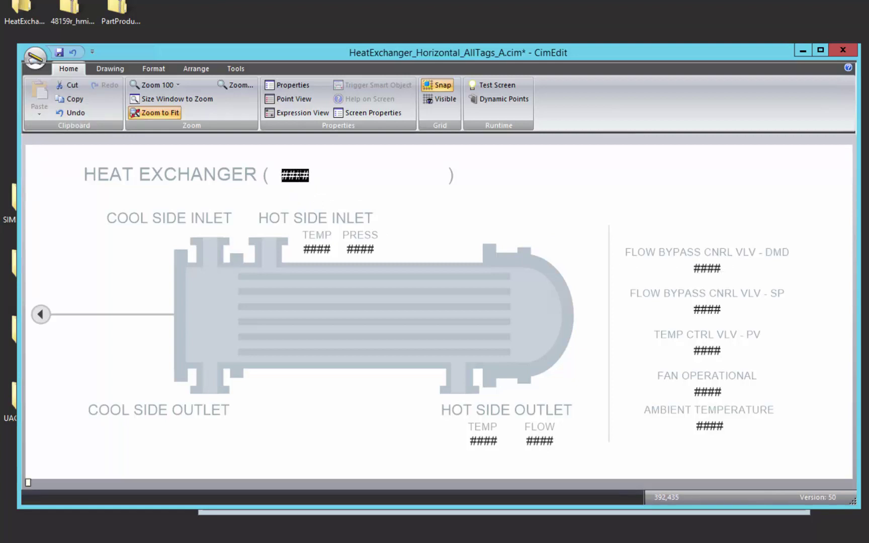
pyautogui.click(299, 177)
pyautogui.write('##########')
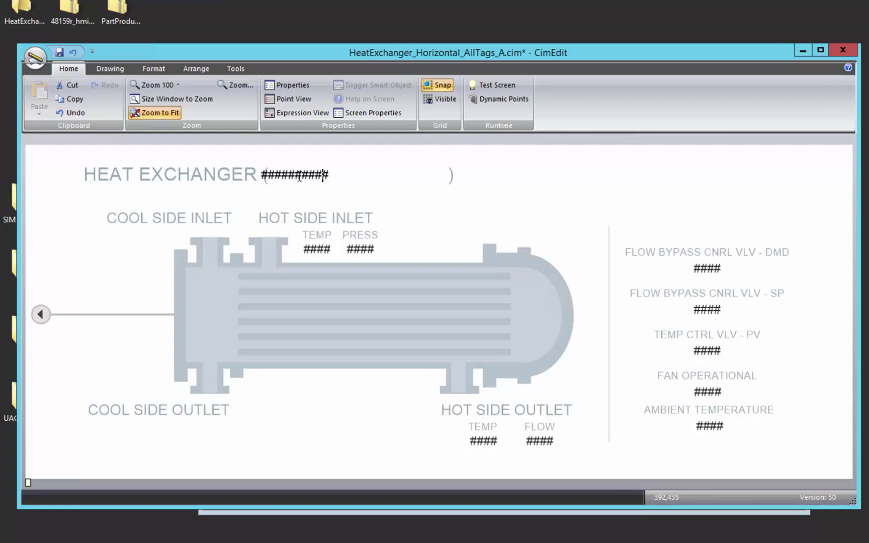
pyautogui.write('##############')
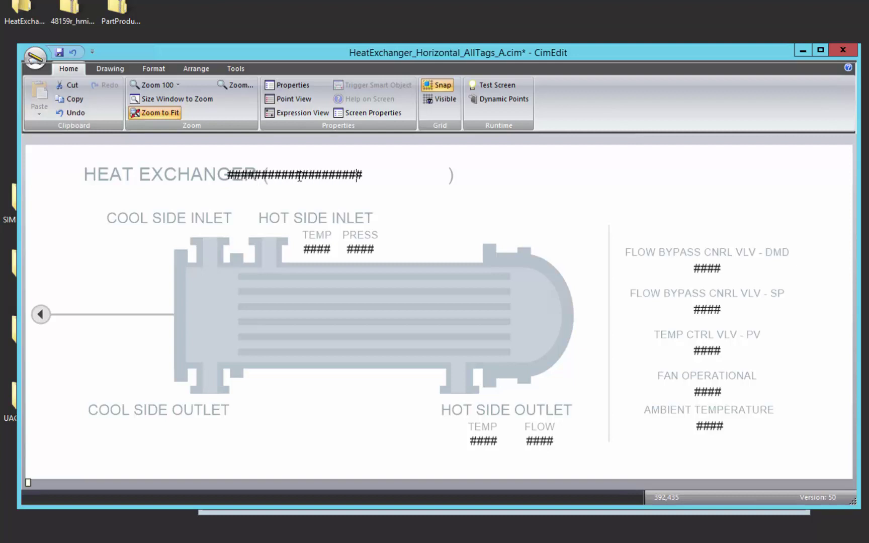
pyautogui.press('Escape')
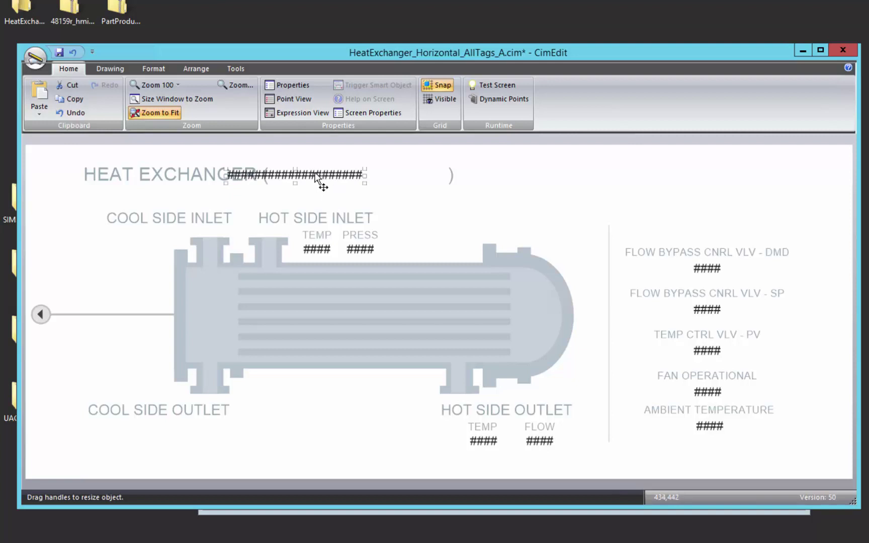
pyautogui.moveTo(316, 175); pyautogui.dragTo(405, 176)
pyautogui.press('Escape')
# - Trim the heading value's expression down to {$OBJECT} and set its display format to Configured
pyautogui.doubleClick(382, 176)
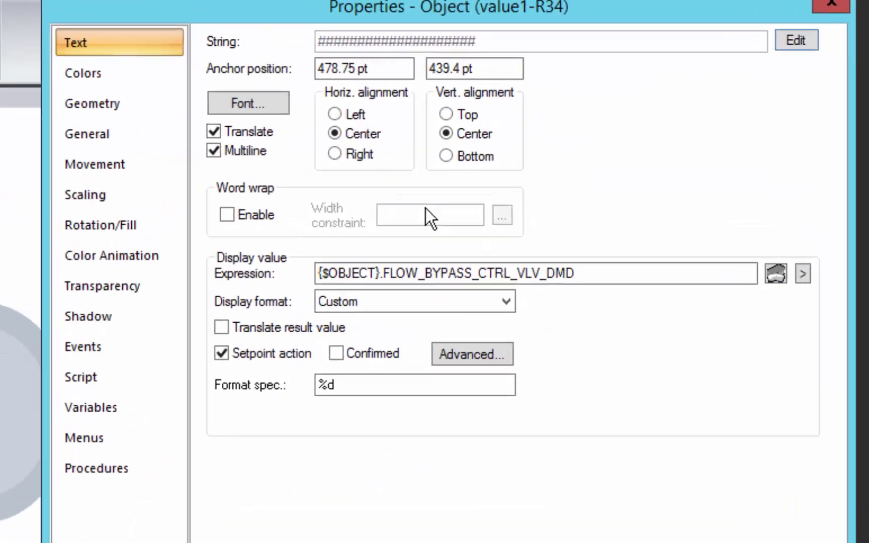
pyautogui.click(617, 280)
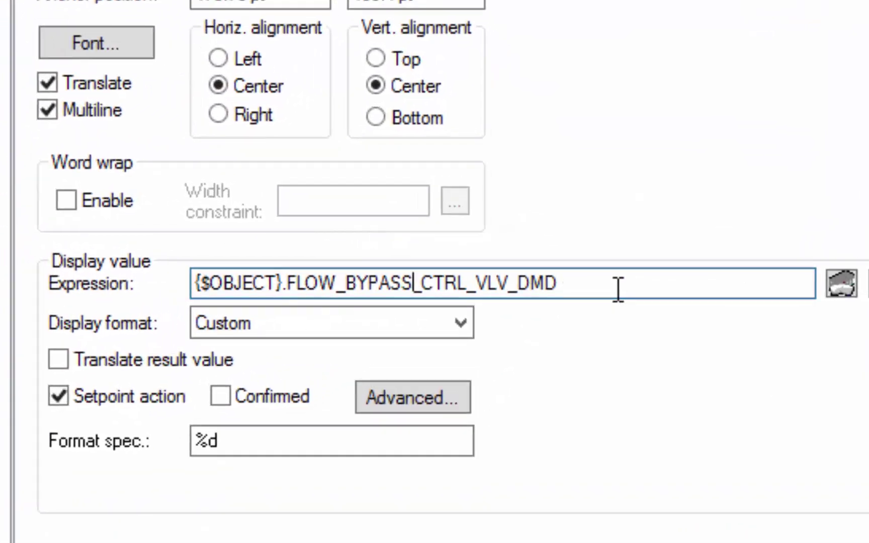
pyautogui.press('Home')
pyautogui.press('End')
pyautogui.press('BackSpace')
pyautogui.press('BackSpace')
pyautogui.press('BackSpace')
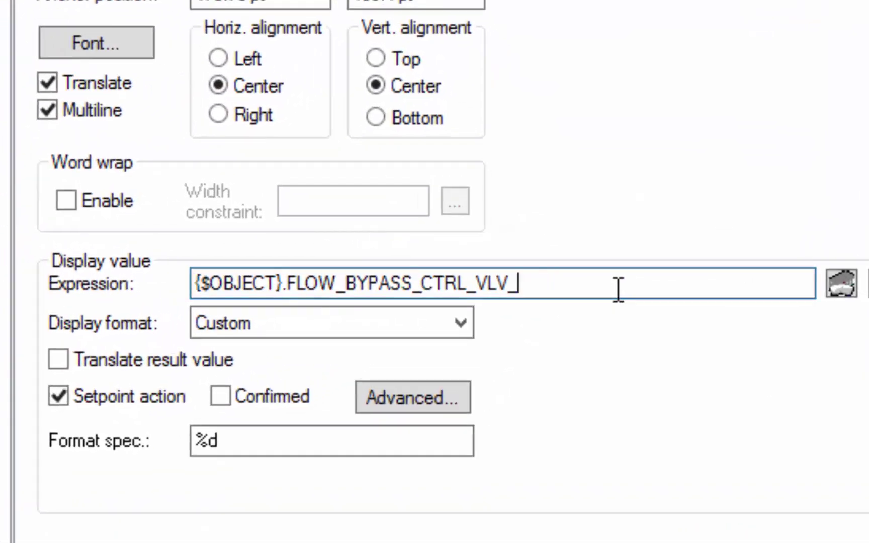
pyautogui.press('BackSpace')
pyautogui.press('BackSpace')
pyautogui.press('BackSpace')
pyautogui.press('BackSpace')
pyautogui.press('BackSpace')
pyautogui.press('BackSpace')
pyautogui.press('BackSpace')
pyautogui.press('BackSpace')
pyautogui.press('BackSpace')
pyautogui.press('BackSpace')
pyautogui.press('BackSpace')
pyautogui.press('BackSpace')
pyautogui.press('BackSpace')
pyautogui.press('BackSpace')
pyautogui.press('BackSpace')
pyautogui.press('BackSpace')
pyautogui.press('BackSpace')
pyautogui.press('BackSpace')
pyautogui.press('BackSpace')
pyautogui.press('BackSpace')
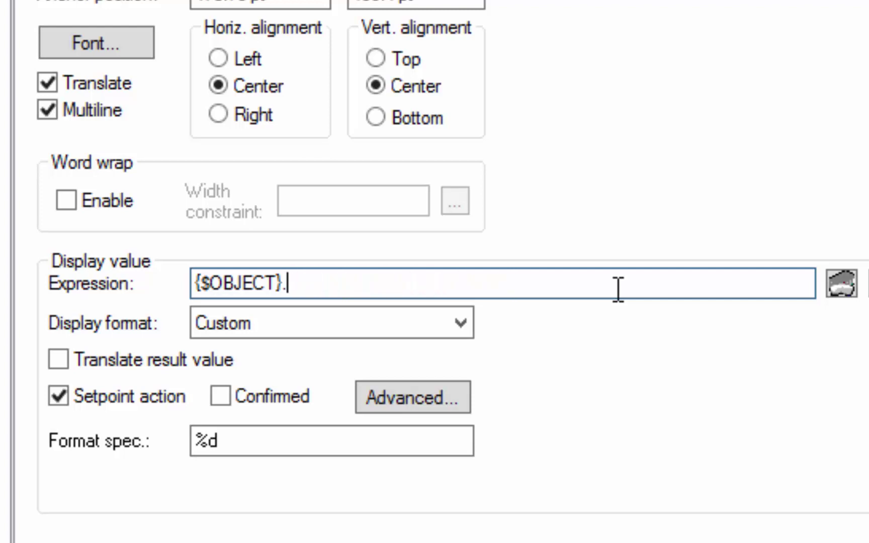
pyautogui.press('BackSpace')
pyautogui.write('.')
pyautogui.press('Home')
pyautogui.write('|')
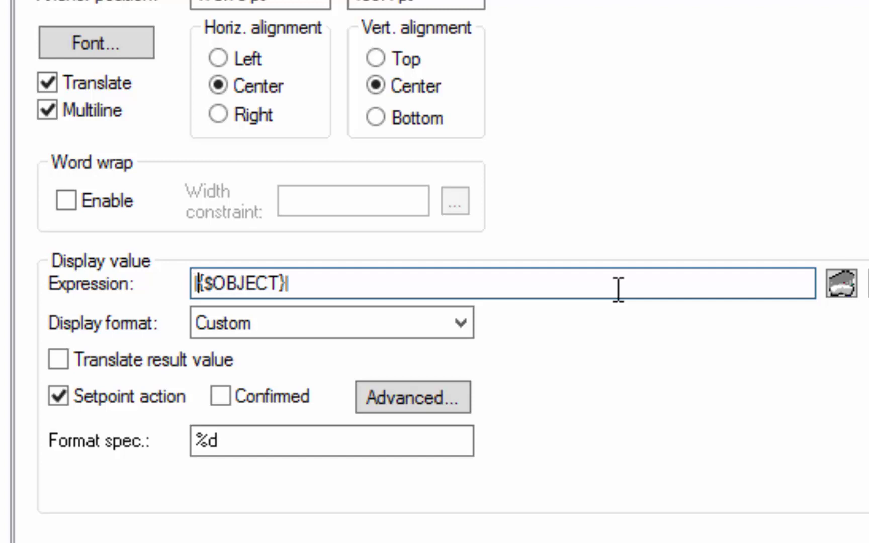
pyautogui.click(270, 328)
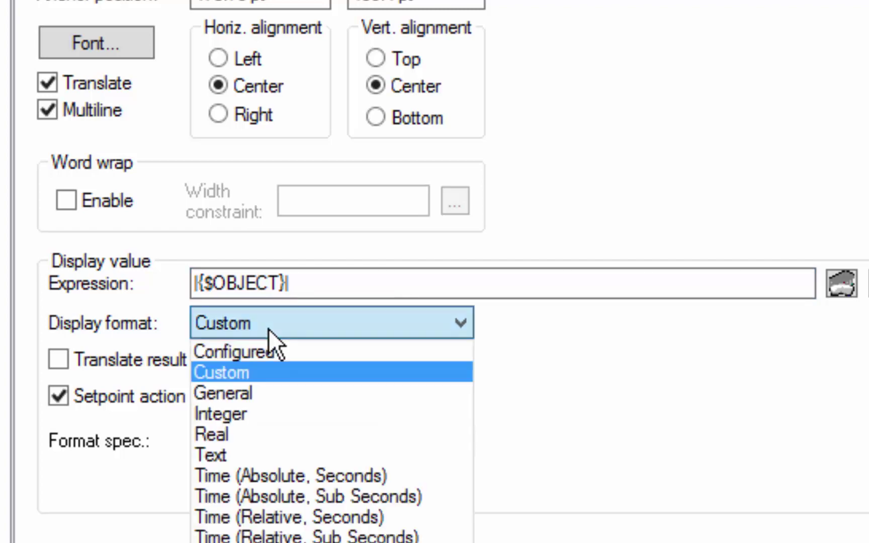
pyautogui.click(235, 355)
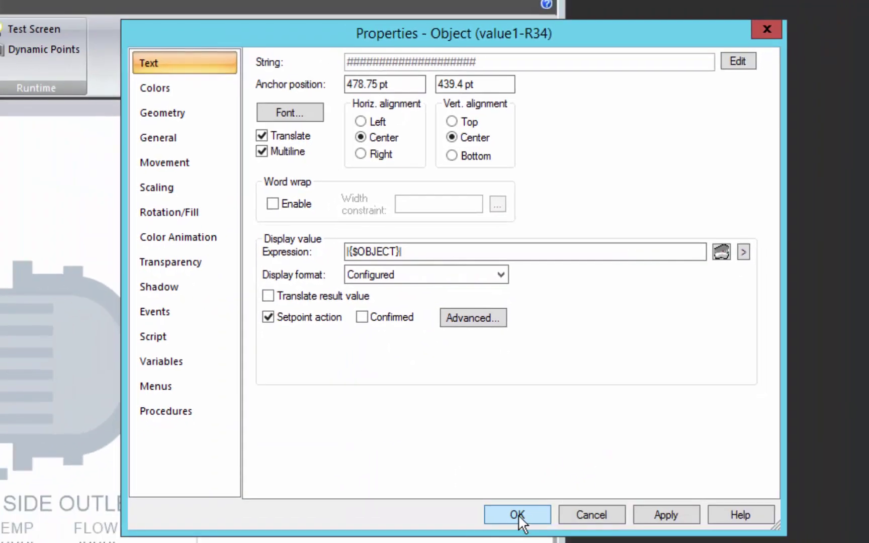
# - Confirm the settings and test-run the screen, checking the heading reads HeatExchanger1234
pyautogui.click(519, 520)
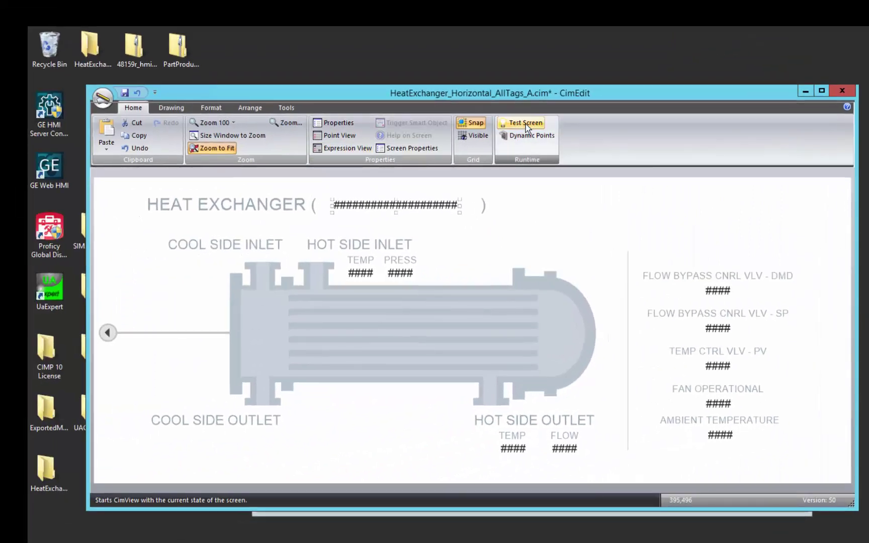
pyautogui.click(526, 127)
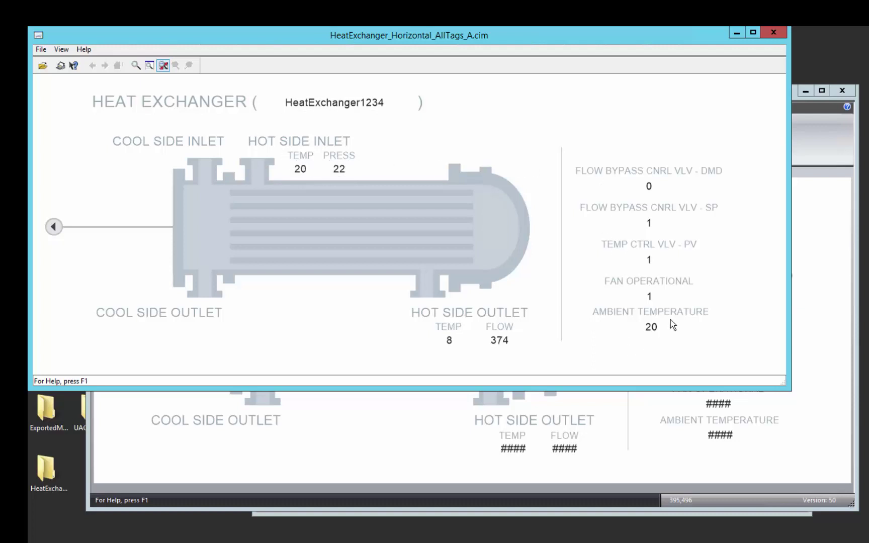
pyautogui.click(649, 188)
# - Close the test run and draw a top-right text button labelled 'HeatExchanger 2345'
pyautogui.click(779, 29)
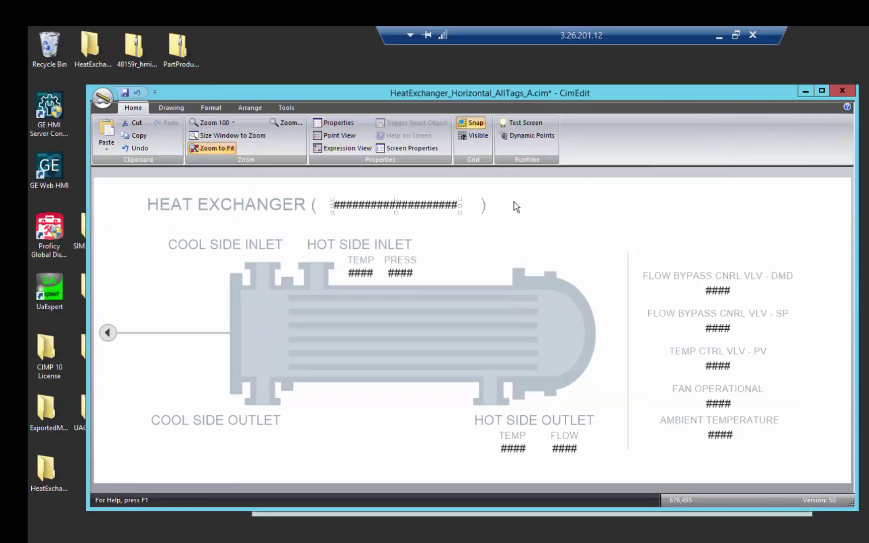
pyautogui.click(173, 106)
pyautogui.click(452, 123)
pyautogui.moveTo(656, 193); pyautogui.dragTo(774, 216)
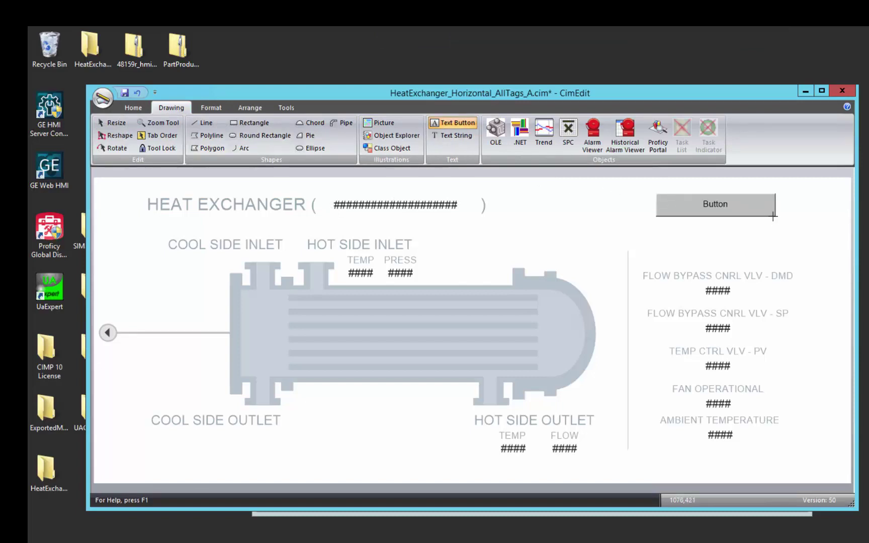
pyautogui.doubleClick(727, 212)
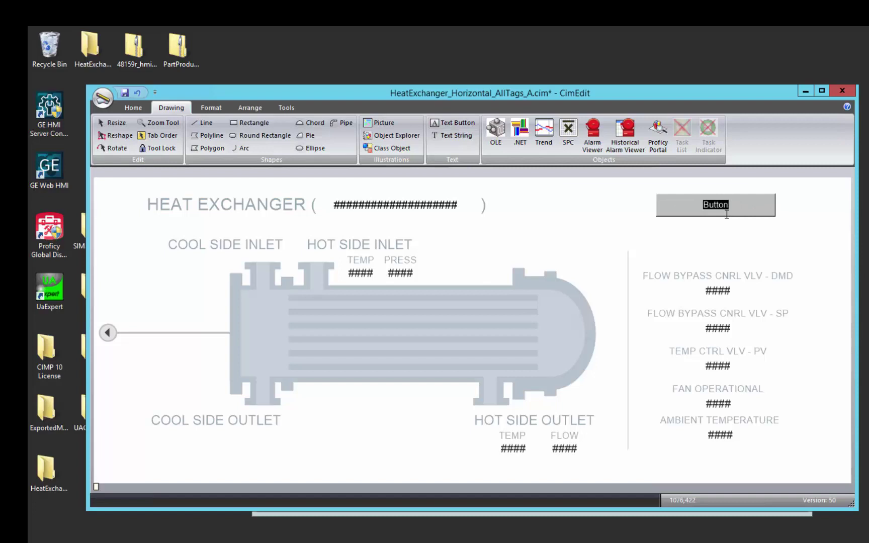
pyautogui.write('HeatExchanger 2345')
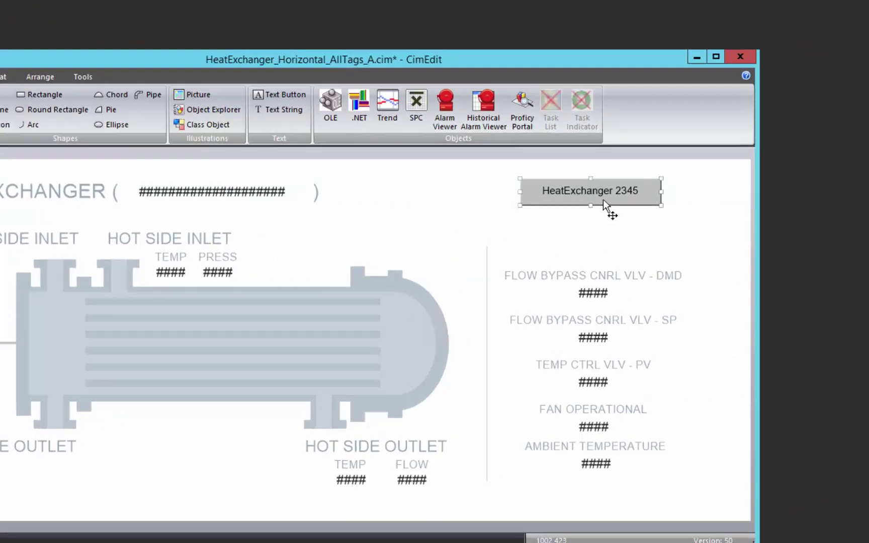
# - Give the HeatExchanger 2345 button a Mouse Down event running a new procedure named HE 2345
pyautogui.doubleClick(726, 212)
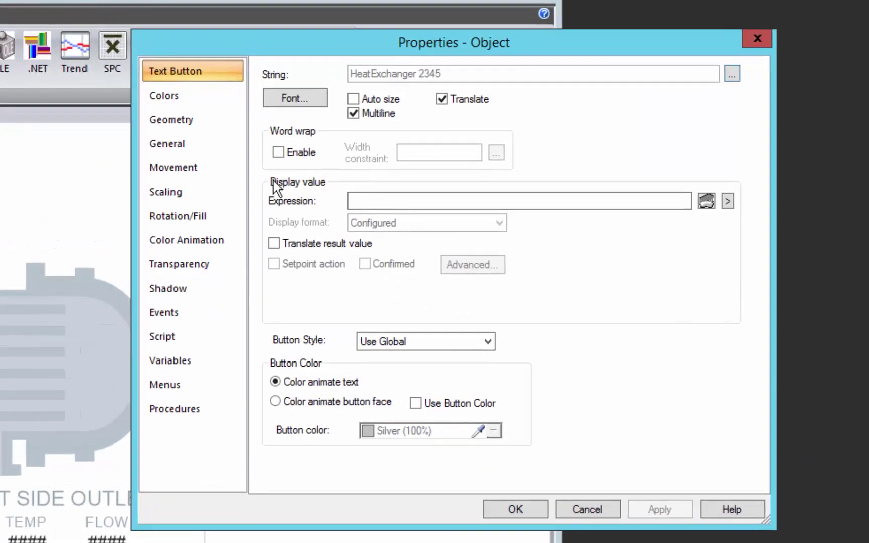
pyautogui.click(171, 314)
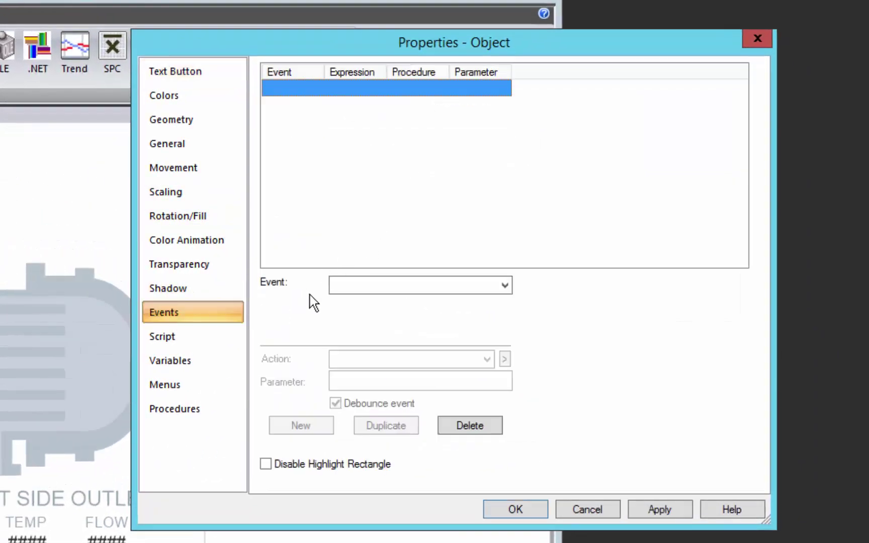
pyautogui.click(353, 286)
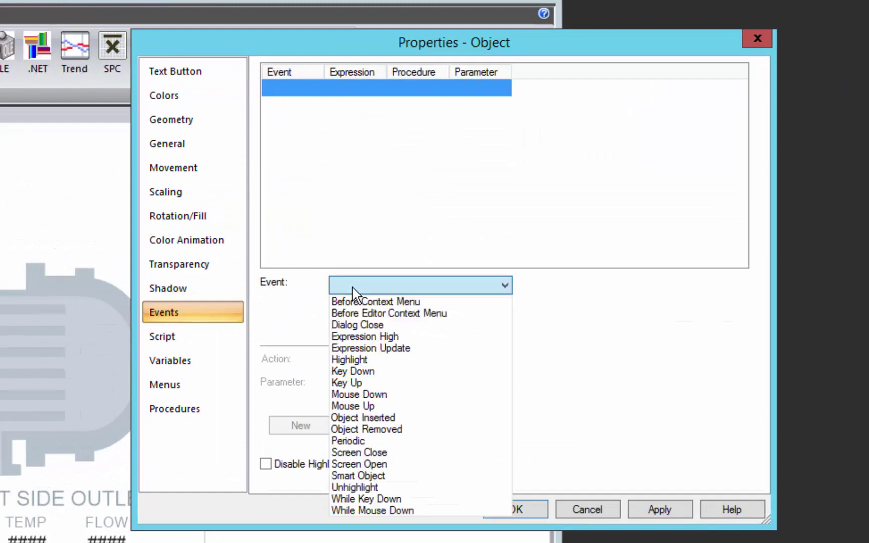
pyautogui.click(381, 395)
pyautogui.click(506, 359)
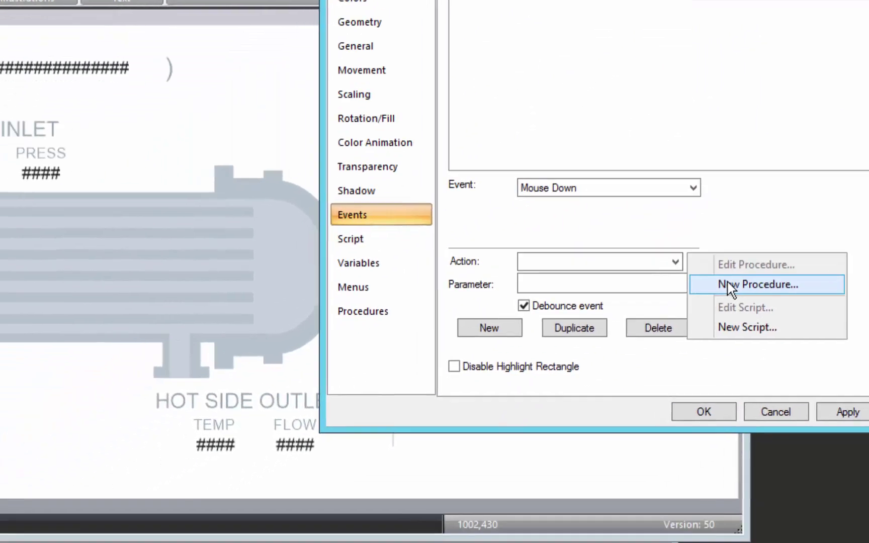
pyautogui.click(549, 378)
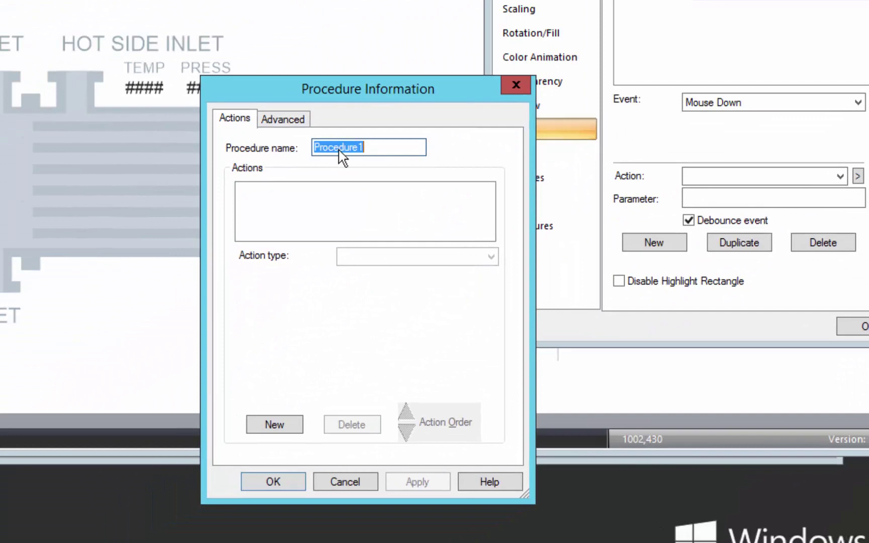
pyautogui.write('HE 2345')
# - Add a Variable assign action setting $OBJECT to HeatExchanger2345, then confirm both dialogs
pyautogui.click(280, 426)
pyautogui.click(491, 259)
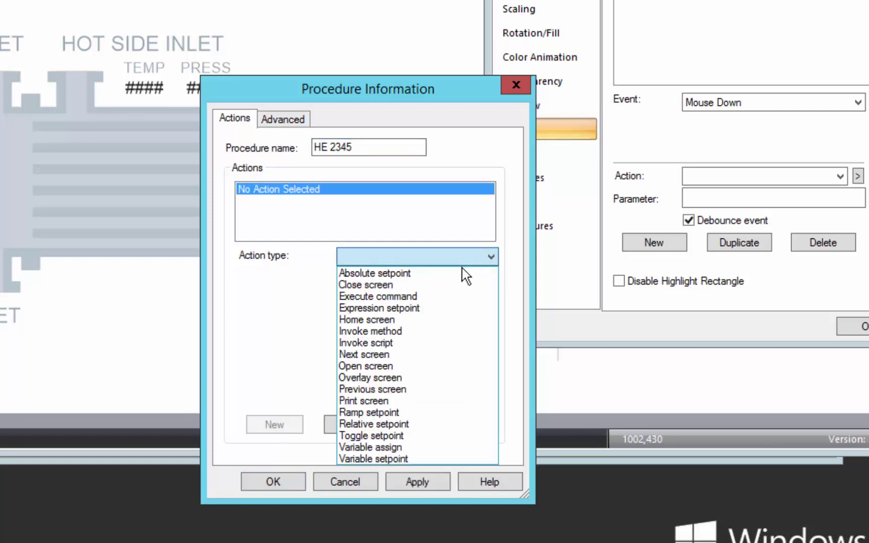
pyautogui.click(373, 448)
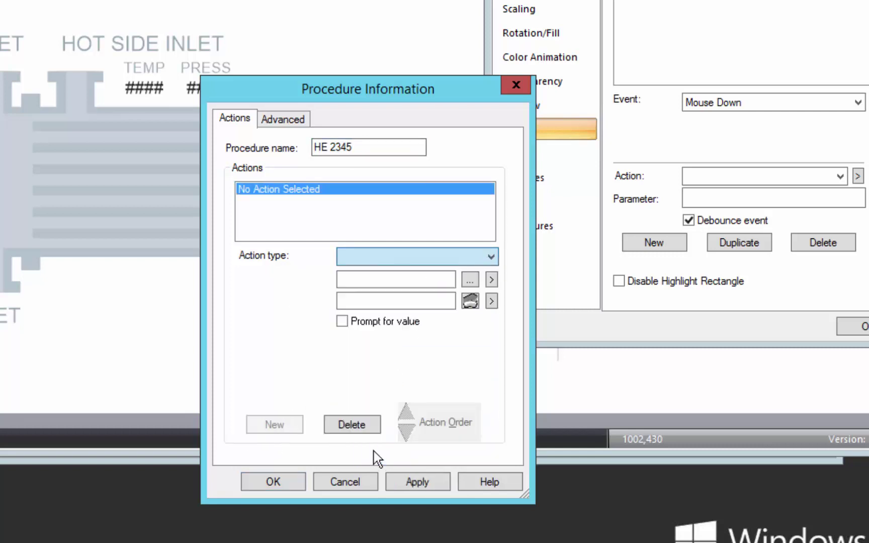
pyautogui.click(353, 279)
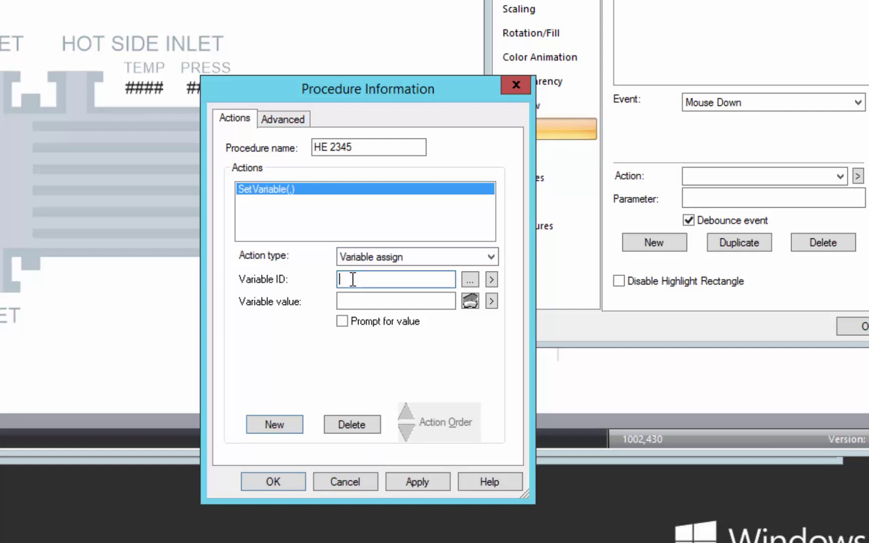
pyautogui.write('$OBJECT')
pyautogui.click(363, 302)
pyautogui.write('HeatEx')
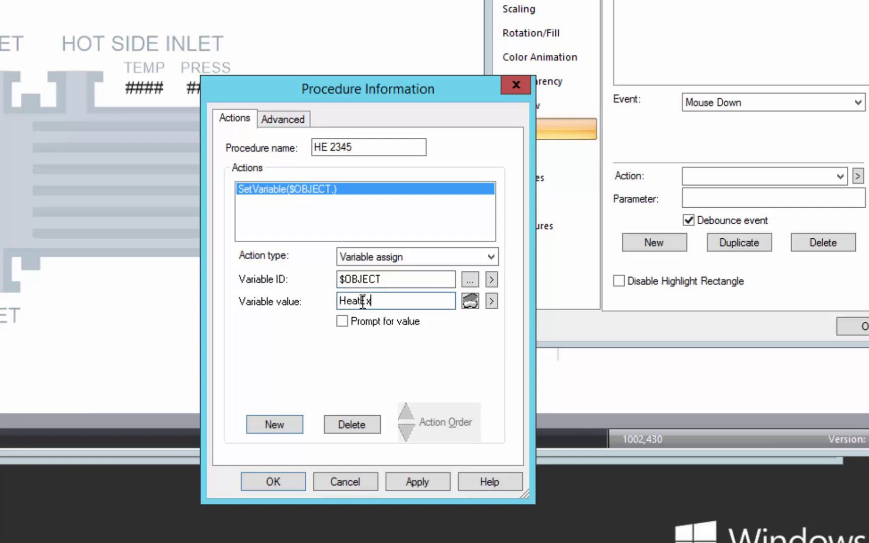
pyautogui.write('changer2345')
pyautogui.click(273, 481)
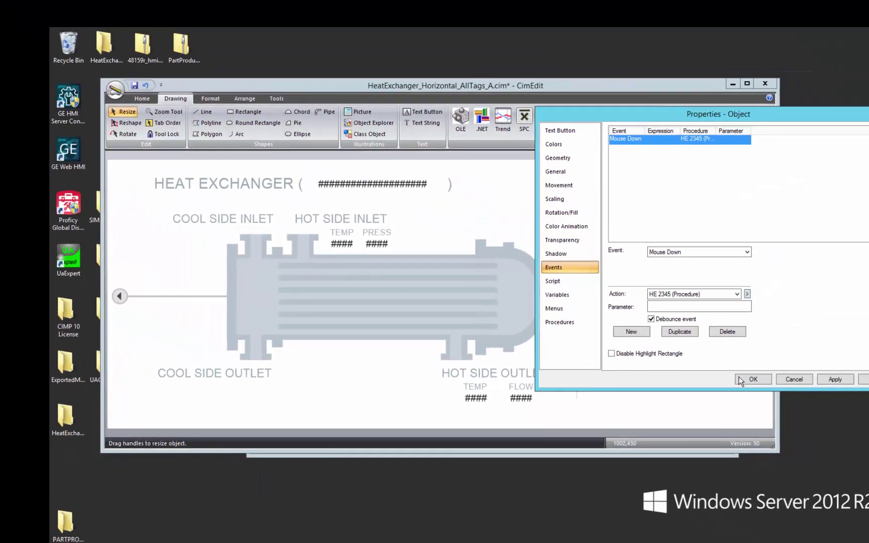
pyautogui.click(765, 366)
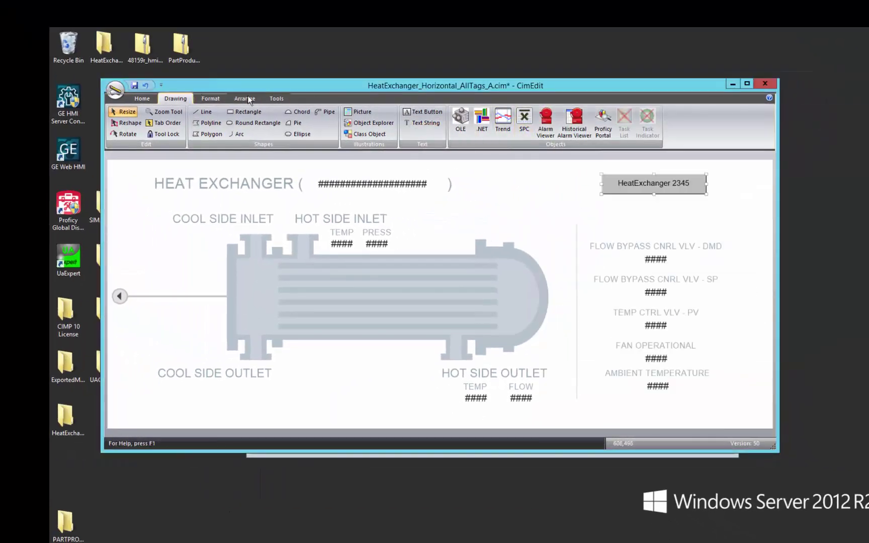
# - Launch Test Screen in CimView and switch the heading to HeatExchanger2345
pyautogui.click(141, 99)
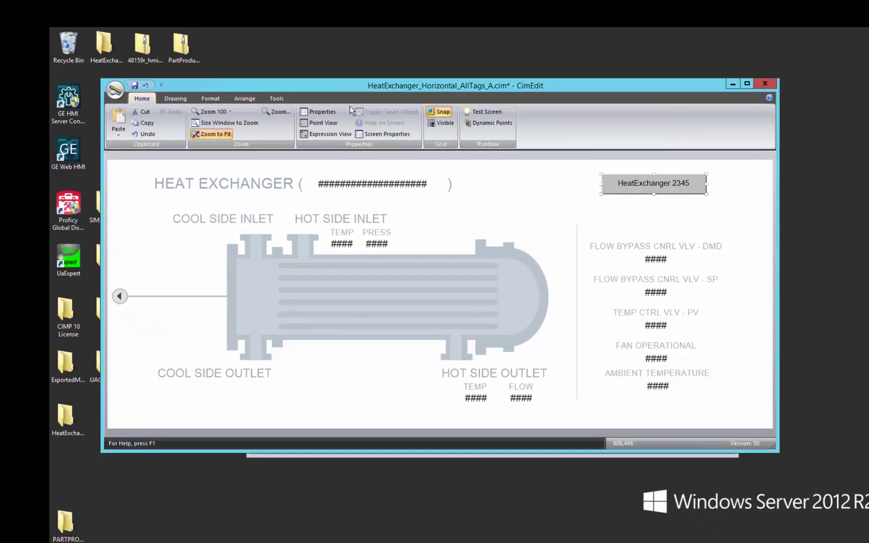
pyautogui.click(494, 116)
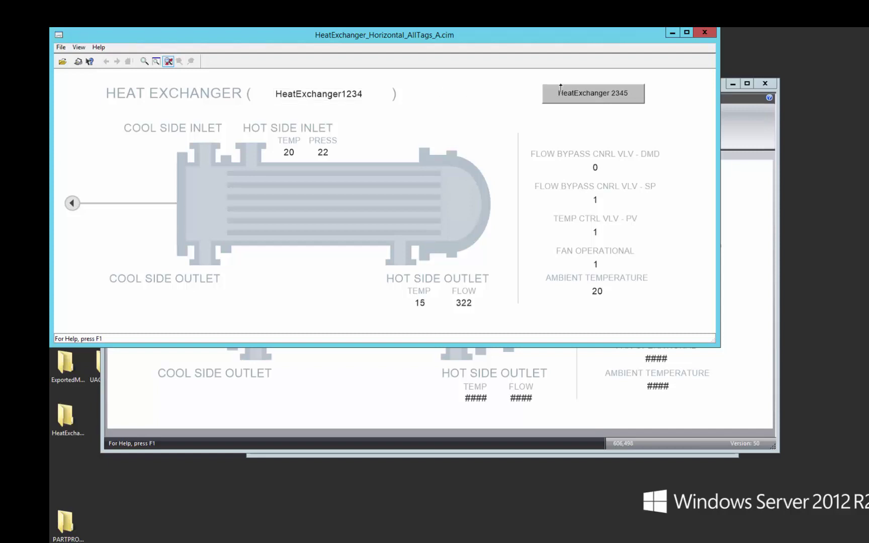
pyautogui.click(586, 95)
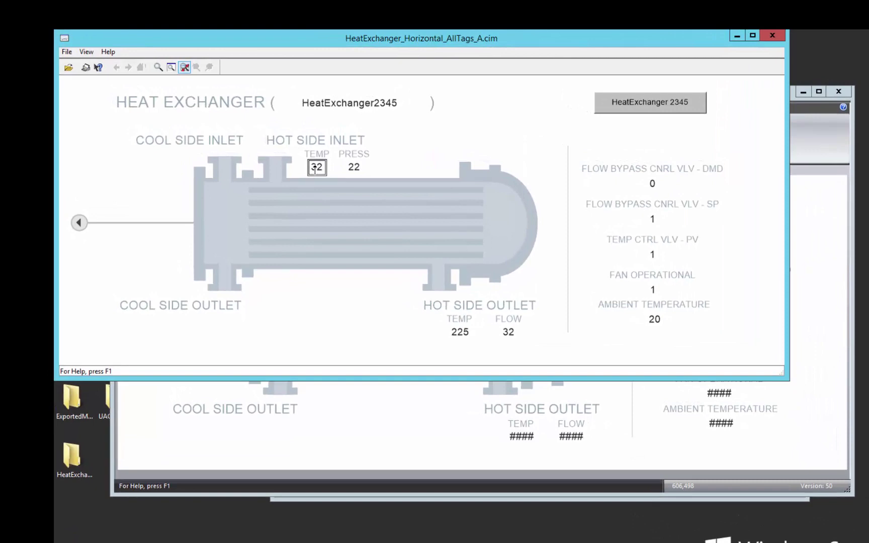
# - Set the hot side inlet temperature to 50, leaving the heading name unchanged
pyautogui.click(315, 168)
pyautogui.write('3250')
pyautogui.press('Return')
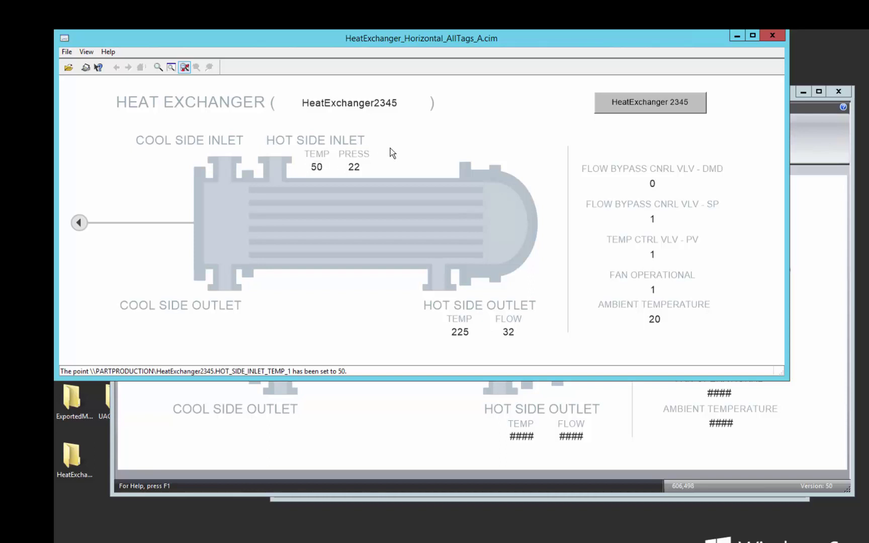
pyautogui.click(337, 107)
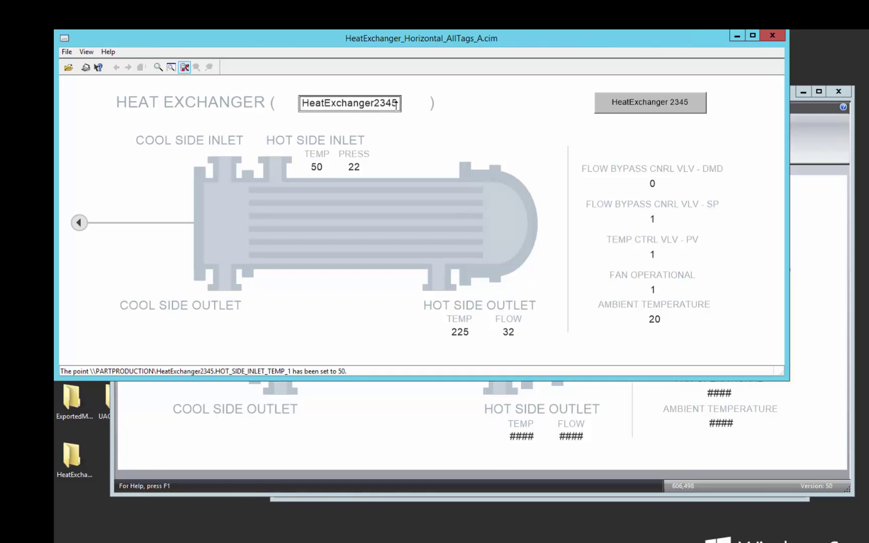
pyautogui.press('Escape')
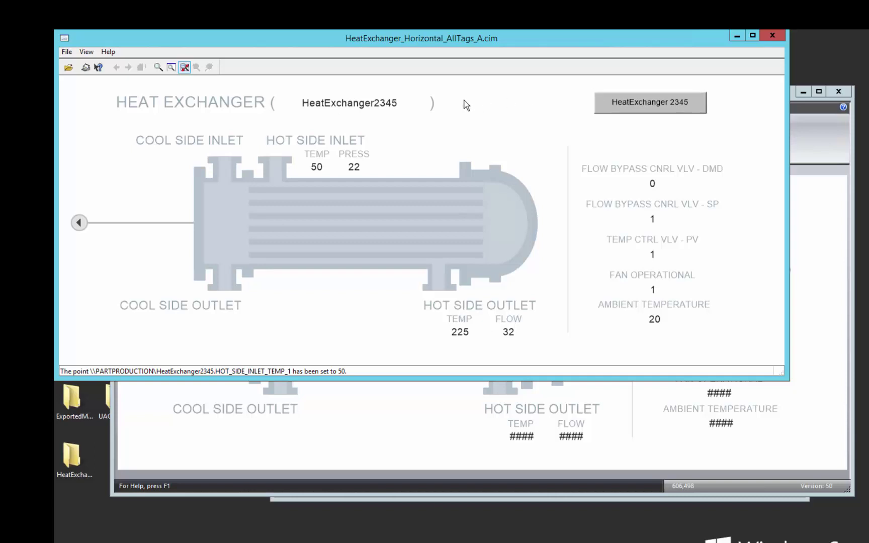
# - Close CimView, copy the HeatExchanger 2345 button beside it, and create procedure HE 1234 for the copy
pyautogui.click(771, 36)
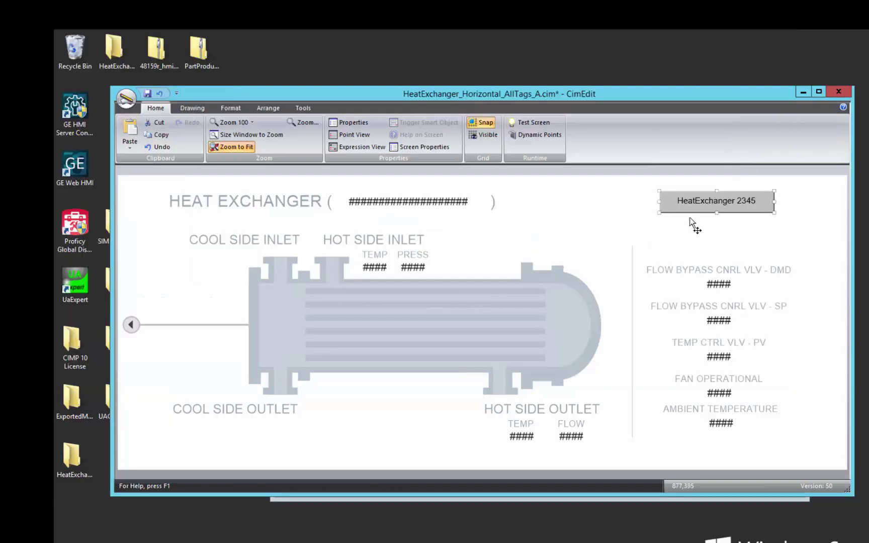
pyautogui.click(689, 203)
pyautogui.moveTo(688, 203); pyautogui.dragTo(571, 202)
pyautogui.doubleClick(571, 202)
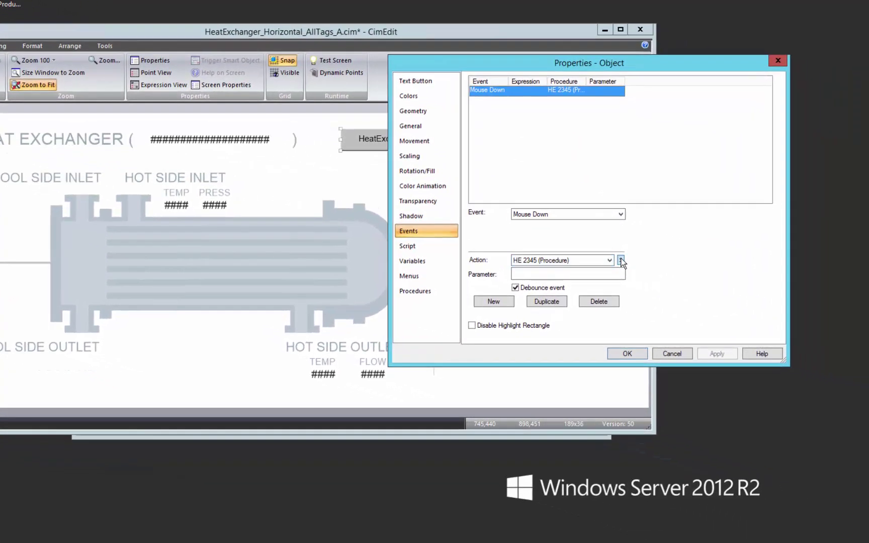
pyautogui.click(819, 323)
pyautogui.click(643, 272)
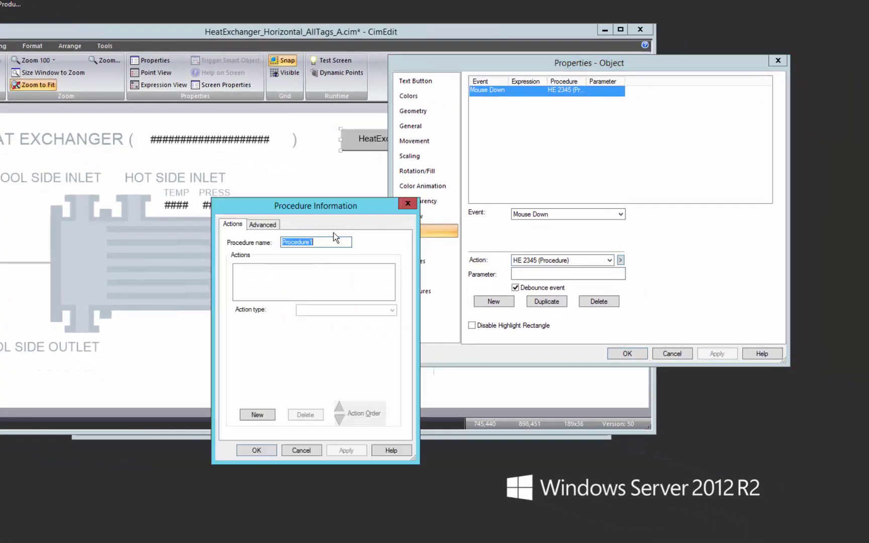
pyautogui.write('HE 1234')
# - Add a Variable assign action setting $OBJECT to HeatExchanger1234 and confirm the procedure
pyautogui.click(261, 414)
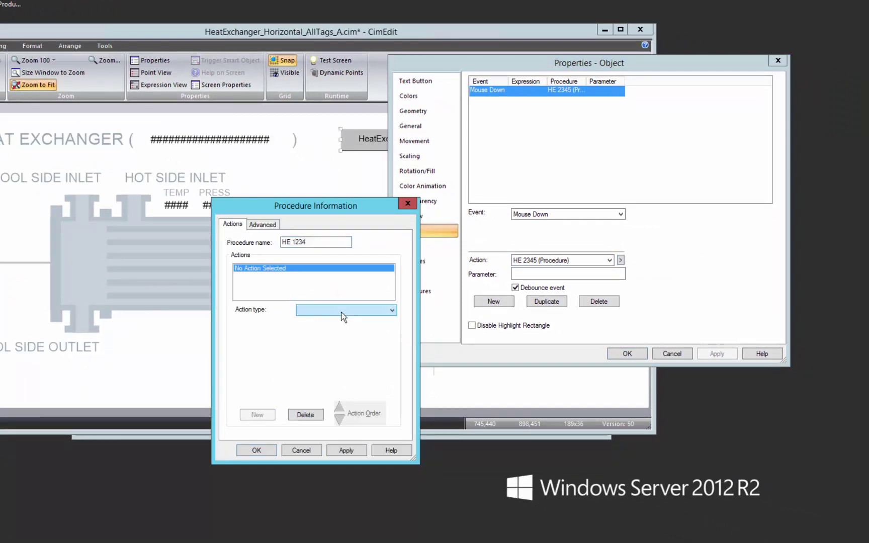
pyautogui.click(343, 311)
pyautogui.click(326, 432)
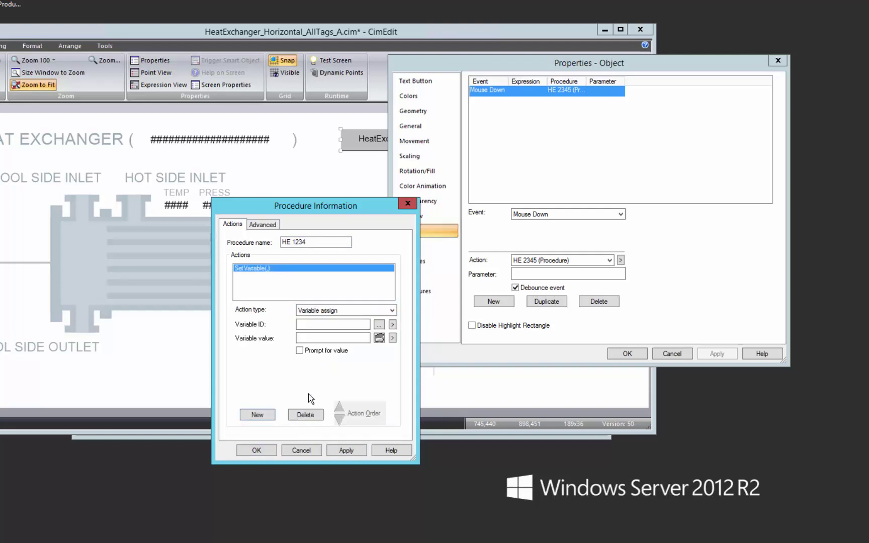
pyautogui.click(310, 324)
pyautogui.write('$OBJECT')
pyautogui.click(328, 338)
pyautogui.write('HeatExchanger1234')
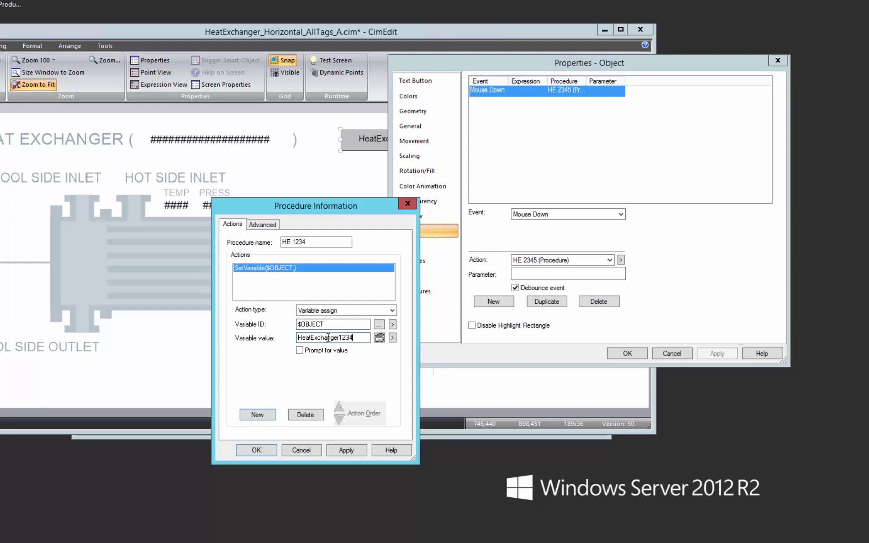
pyautogui.click(269, 451)
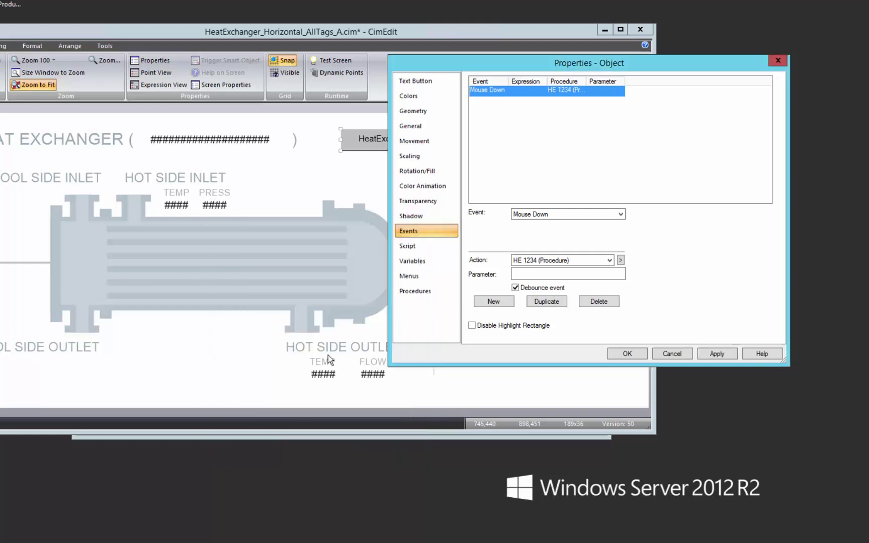
# - Confirm the button properties and try both buttons in a CimView test run
pyautogui.click(626, 353)
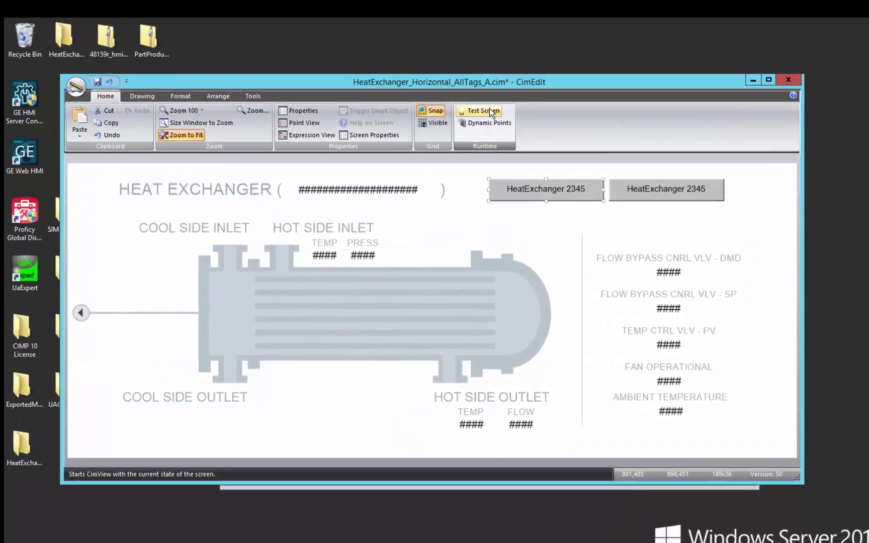
pyautogui.click(401, 82)
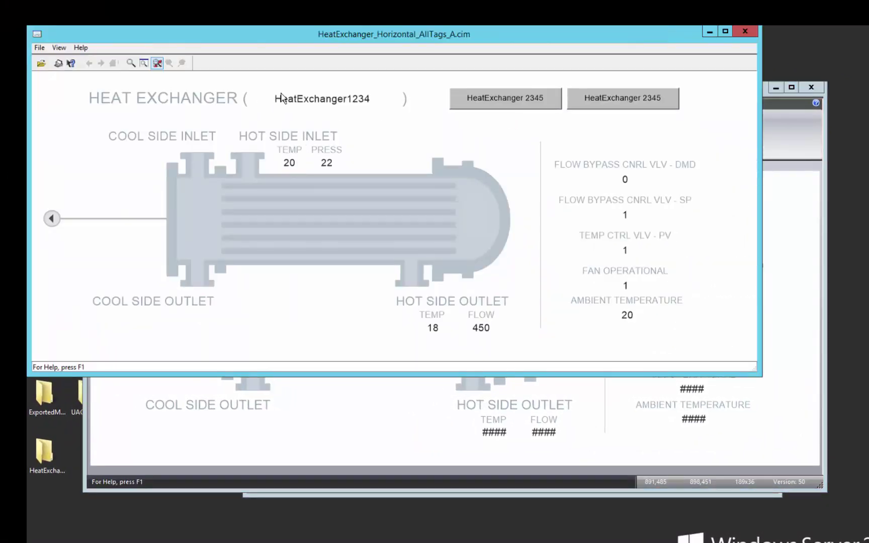
pyautogui.click(521, 103)
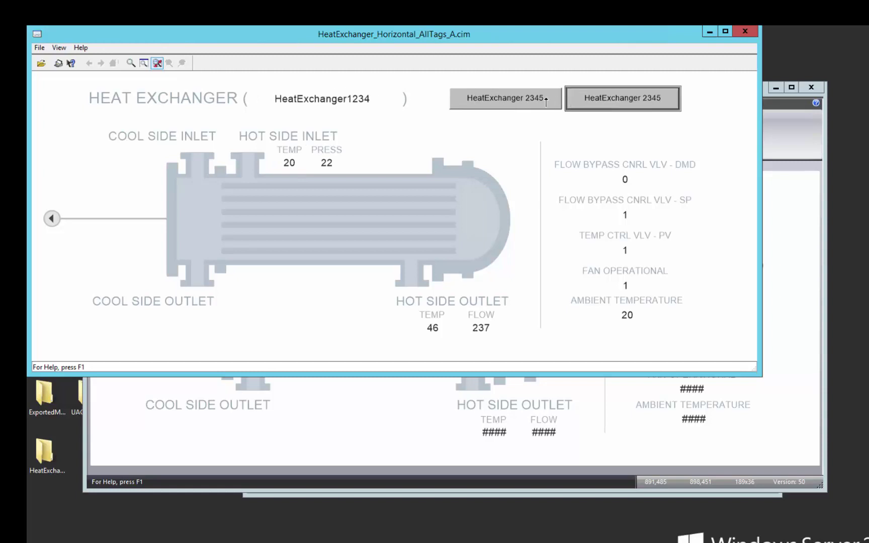
pyautogui.click(598, 103)
# - Change the copied button's label to HeatExchanger 1234
pyautogui.press('BackSpace')
pyautogui.press('BackSpace')
pyautogui.press('BackSpace')
pyautogui.press('BackSpace')
pyautogui.press('BackSpace')
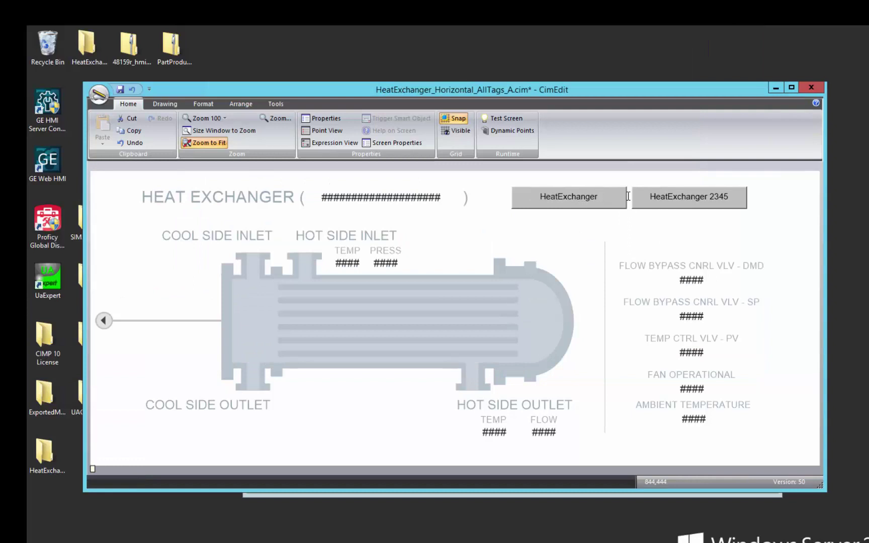
pyautogui.write('1234')
pyautogui.click(622, 216)
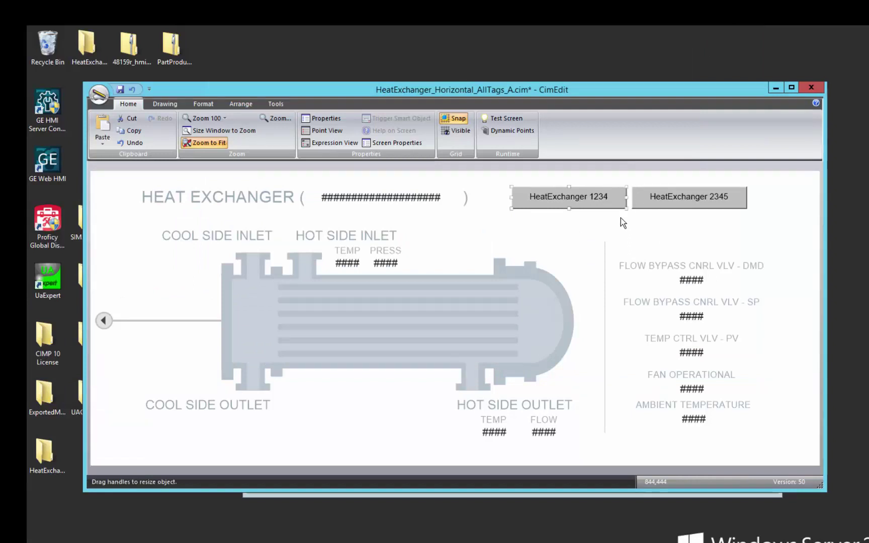
# - Test the screen, switching to HeatExchanger1234 and then back to HeatExchanger2345 with the buttons
pyautogui.click(498, 123)
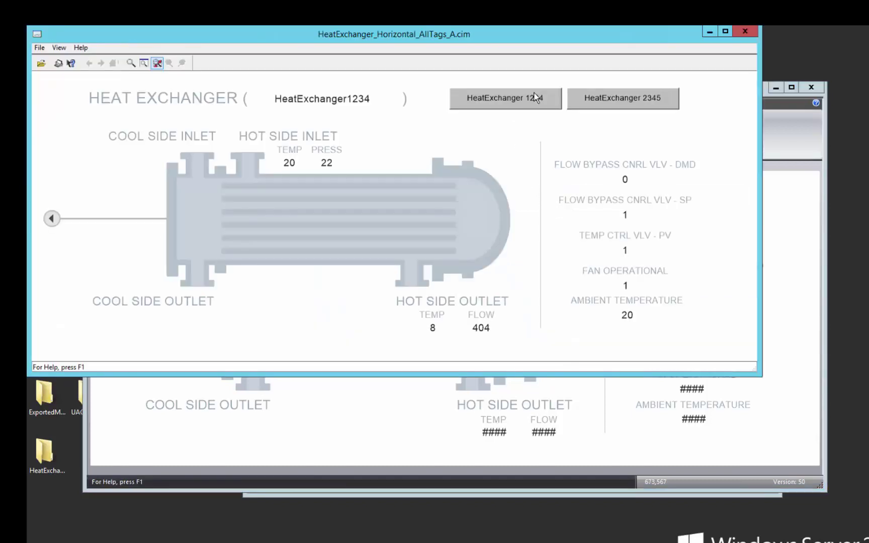
pyautogui.click(511, 101)
pyautogui.click(471, 105)
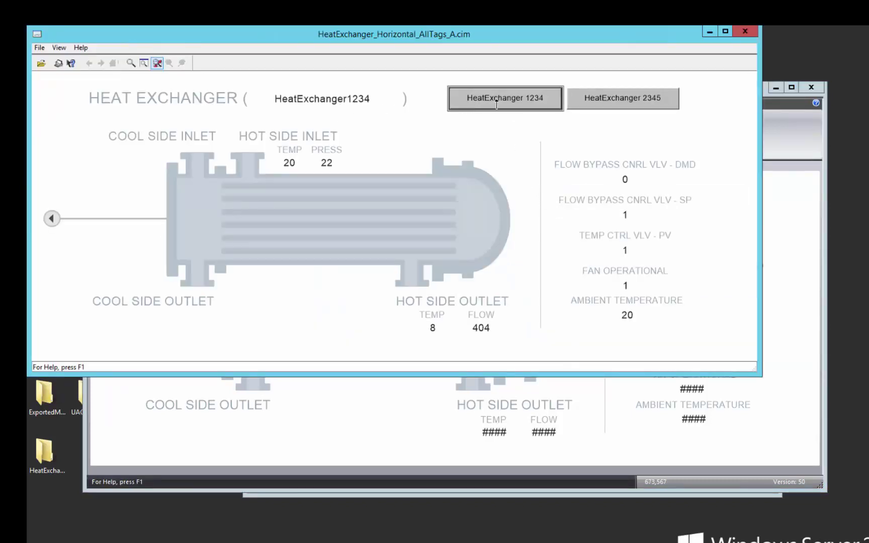
pyautogui.click(592, 101)
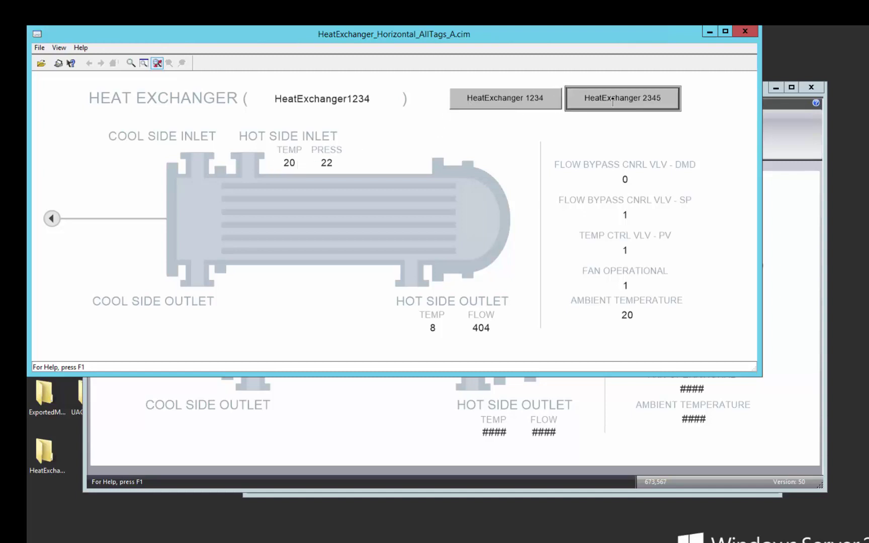